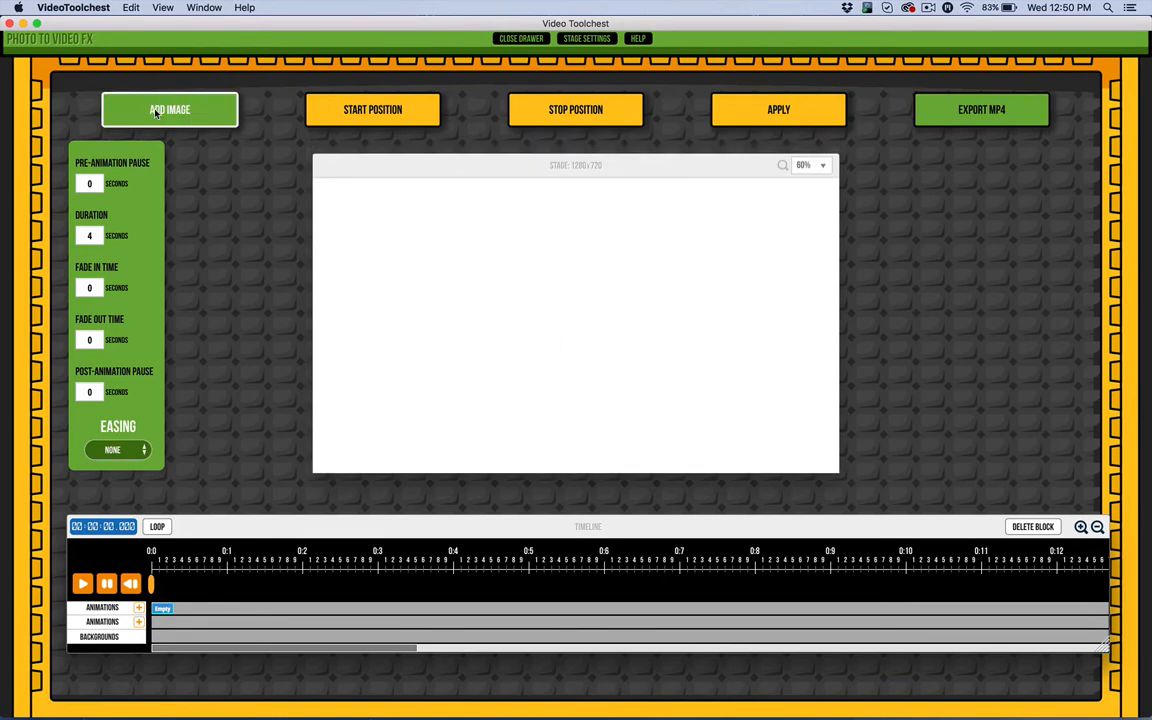
# Add the beach photo BeachSandShoreRocksCloud...cean.jpg to the stage.
pyautogui.click(210, 110)
pyautogui.scroll(-10, 692, 209)
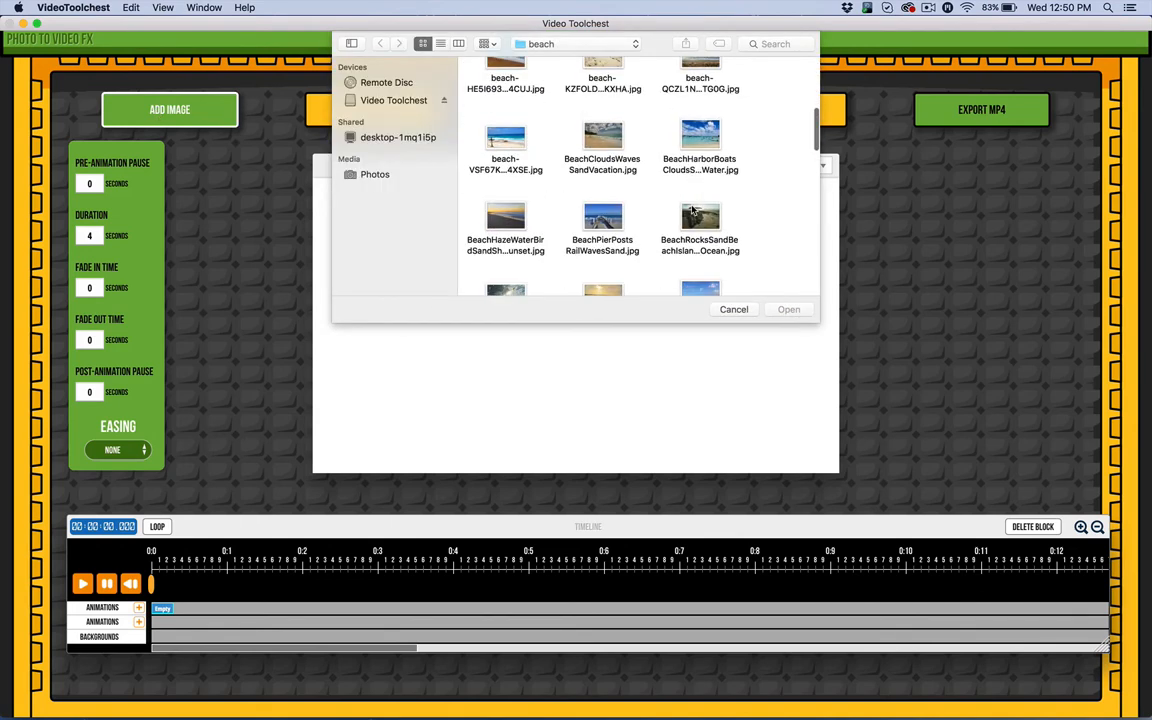
pyautogui.click(582, 190)
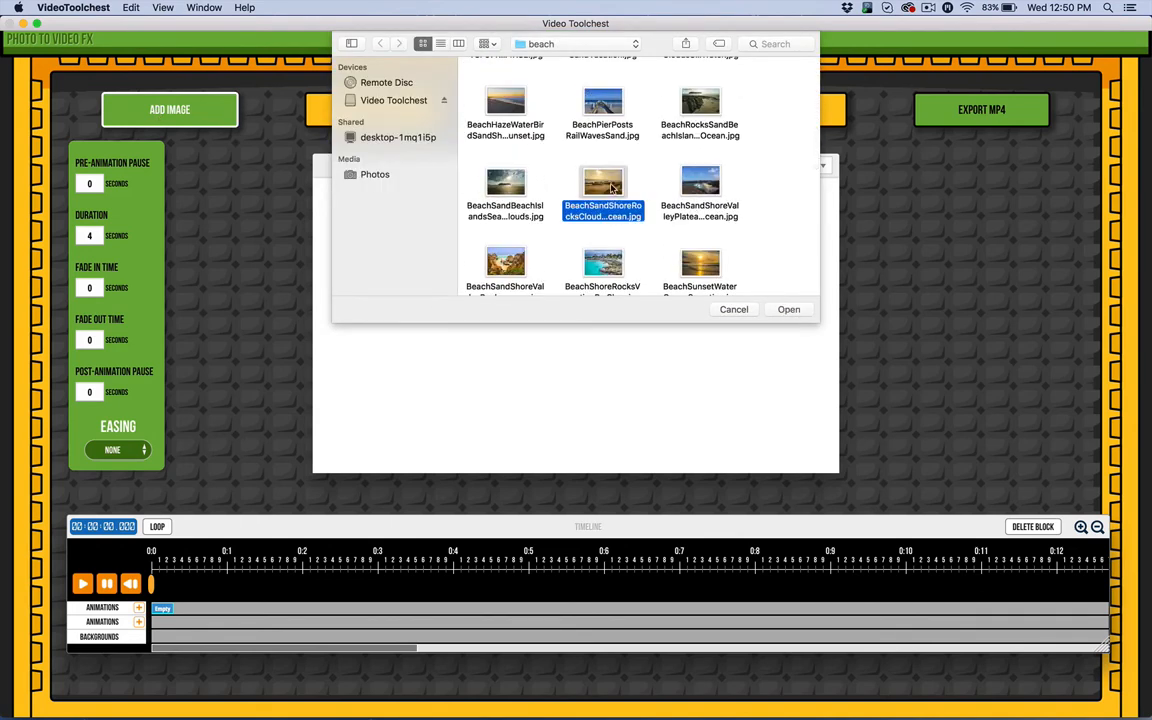
pyautogui.click(785, 311)
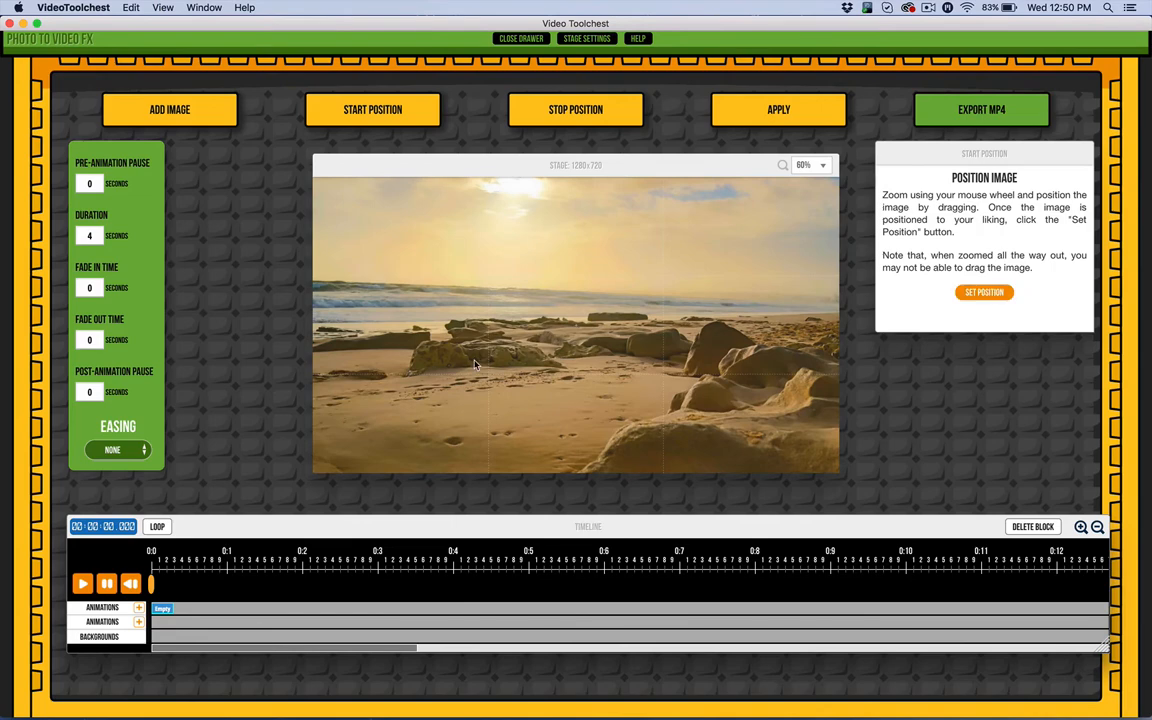
# Zoom in on the rocks along the shoreline and set that framing as the start position.
pyautogui.scroll(10, 475, 365)
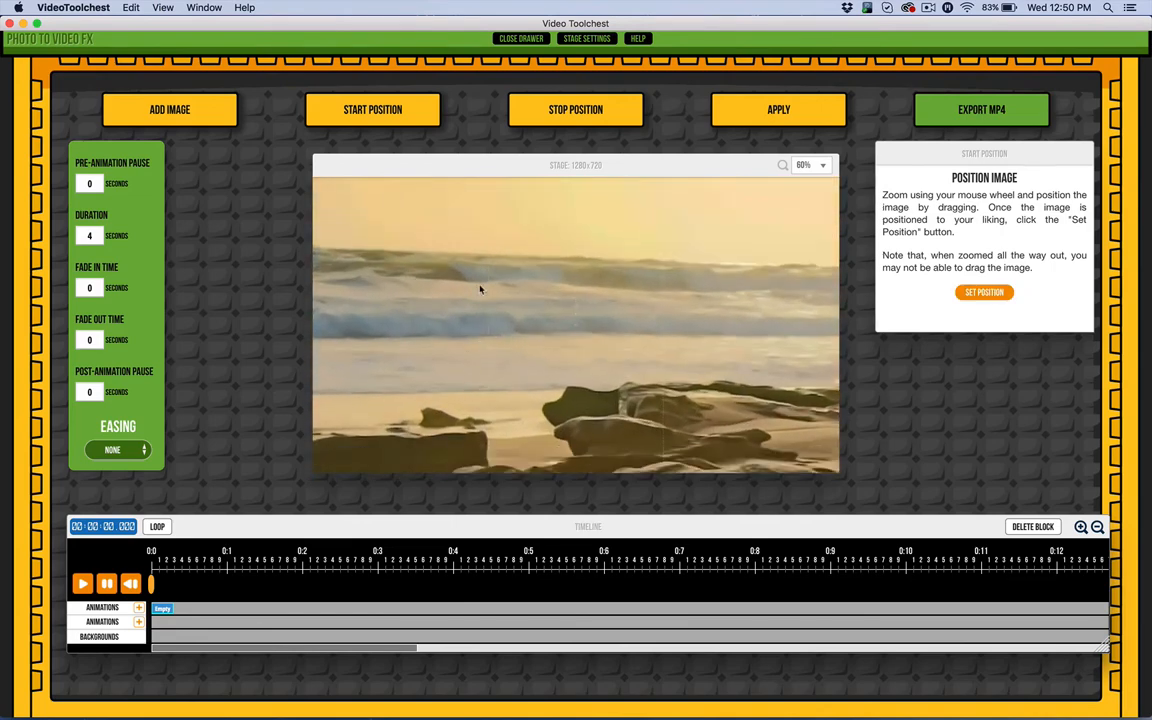
pyautogui.moveTo(480, 290); pyautogui.dragTo(517, 218)
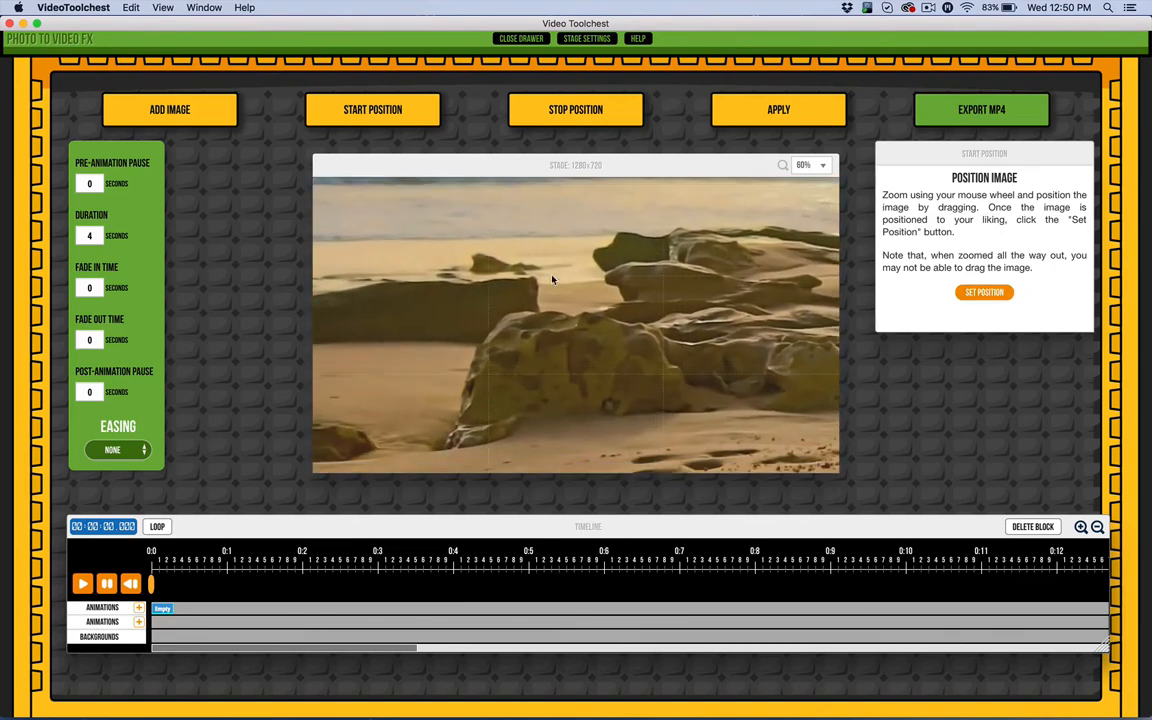
pyautogui.moveTo(552, 280); pyautogui.dragTo(667, 261)
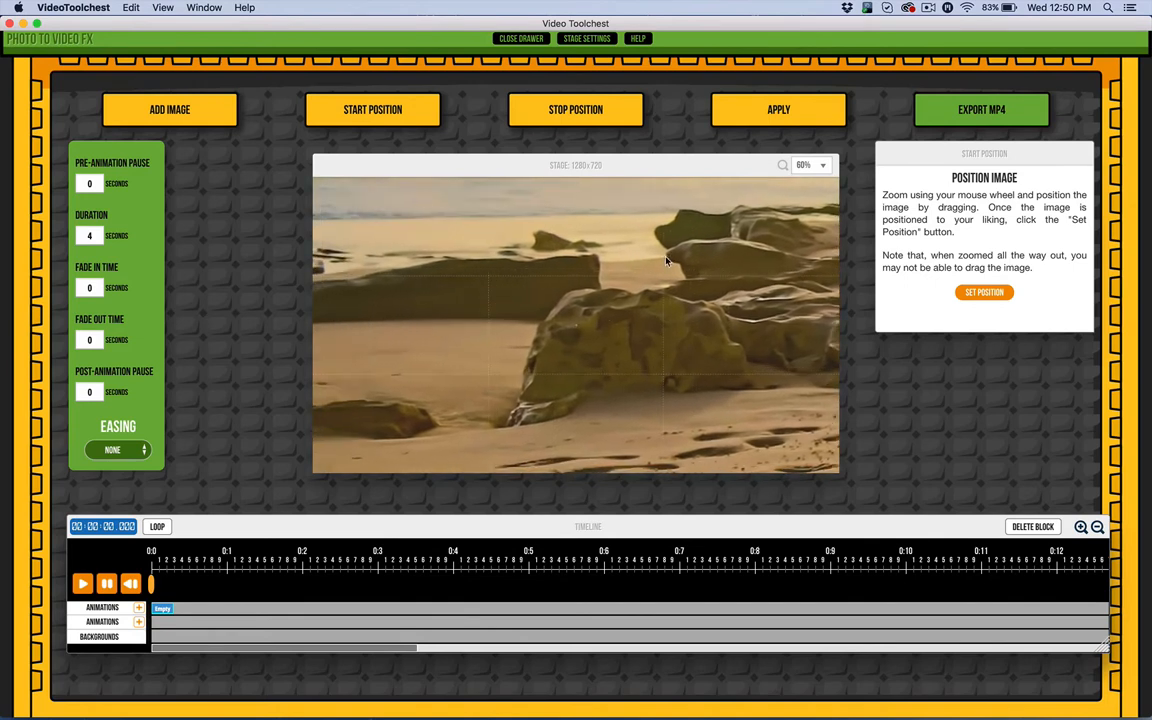
pyautogui.moveTo(544, 312); pyautogui.dragTo(848, 316)
pyautogui.moveTo(617, 342); pyautogui.dragTo(616, 362)
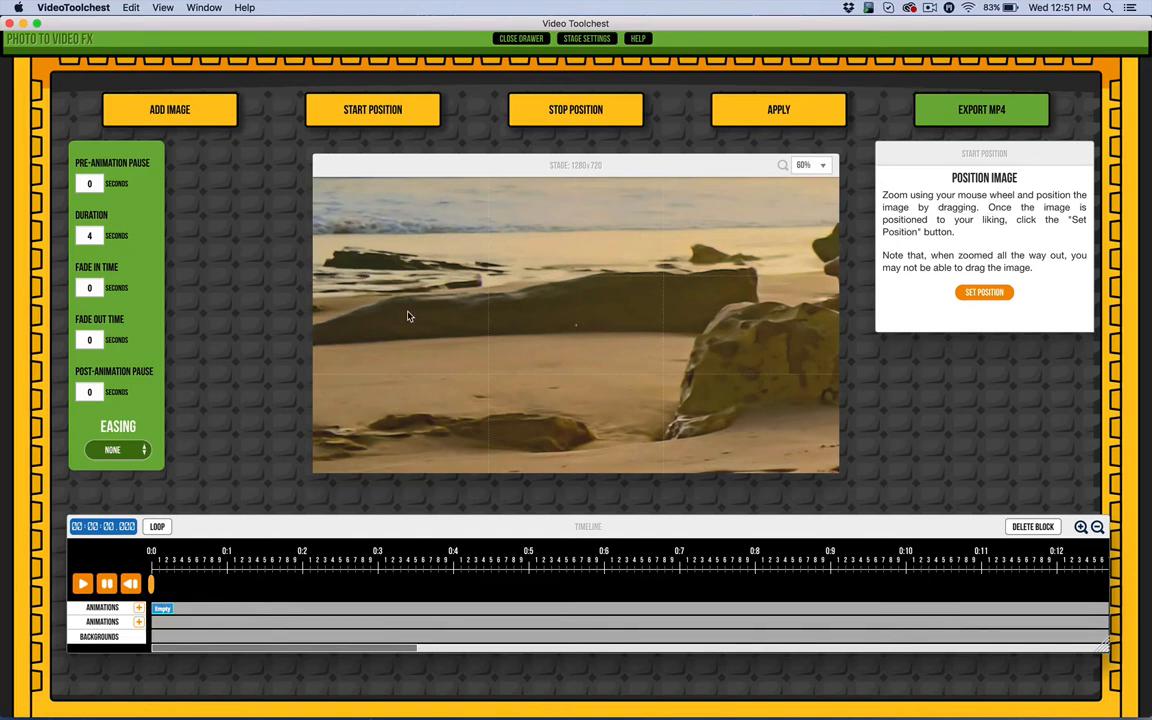
pyautogui.click(978, 293)
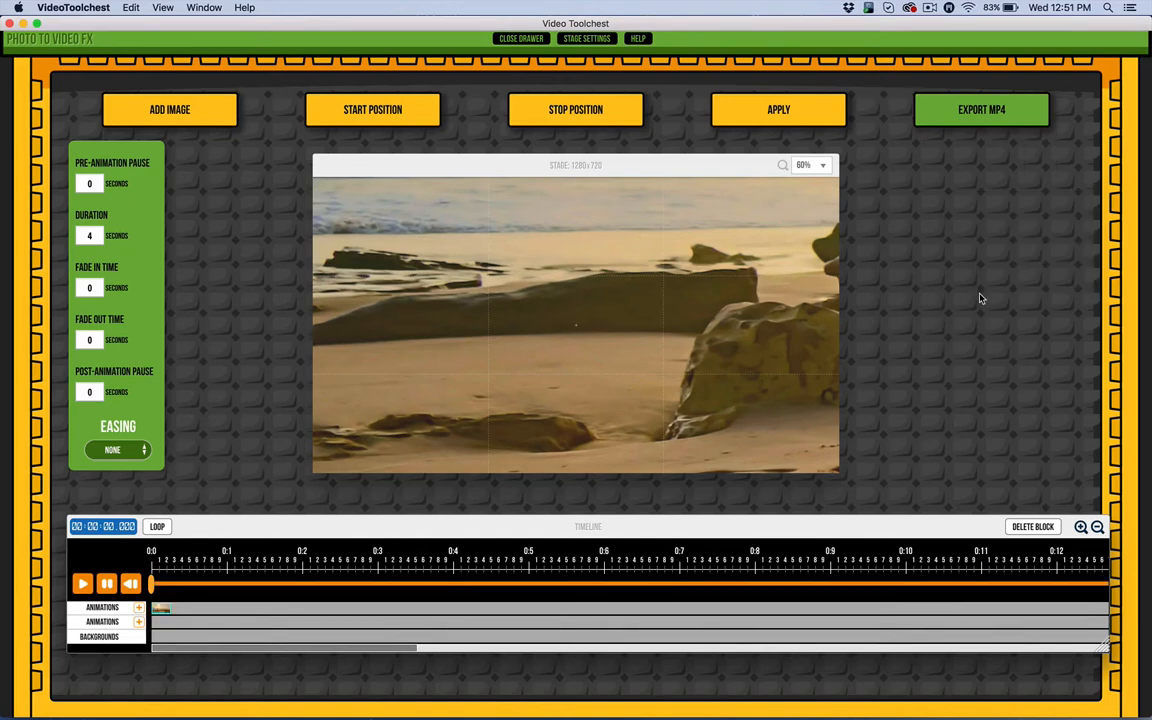
pyautogui.click(405, 118)
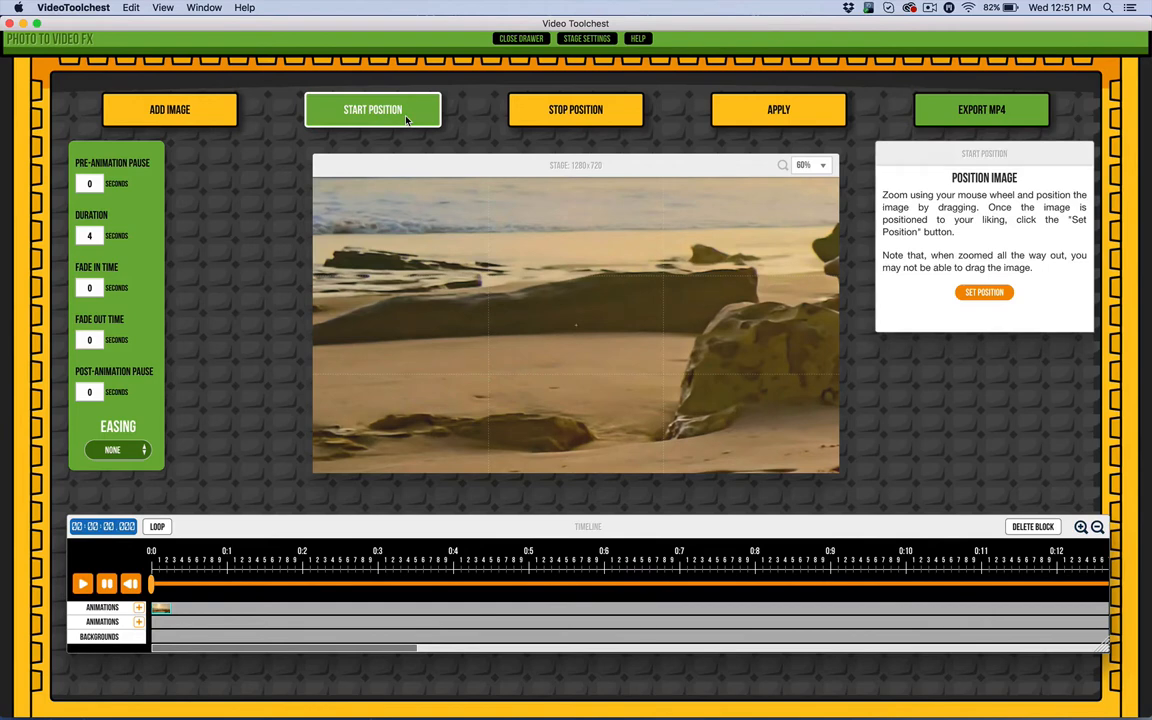
pyautogui.click(984, 292)
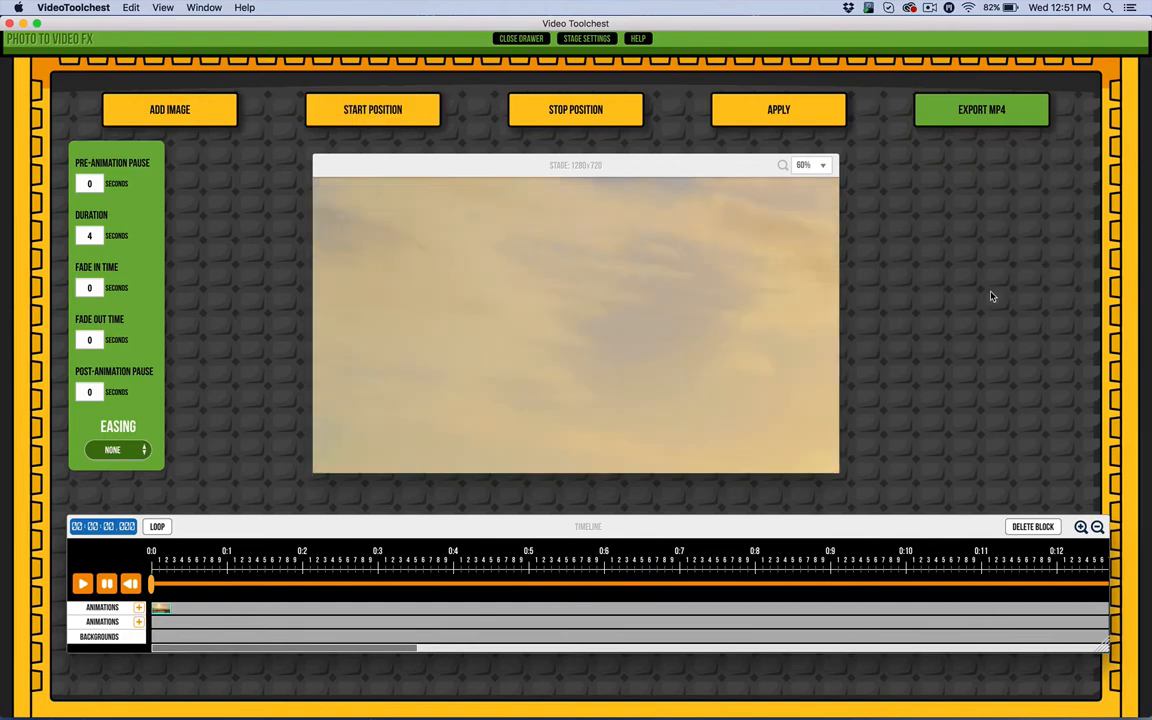
# Set the stop position zoomed in and panned onto the large boulder in the foreground.
pyautogui.scroll(-2, 476, 295)
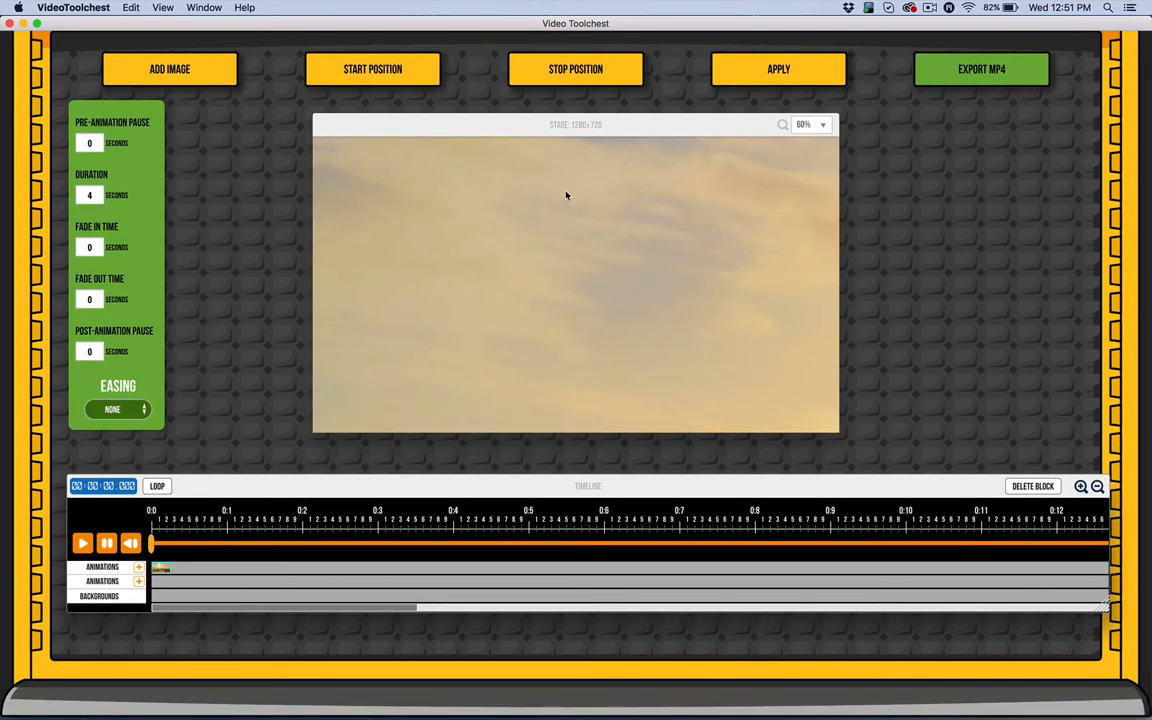
pyautogui.click(540, 78)
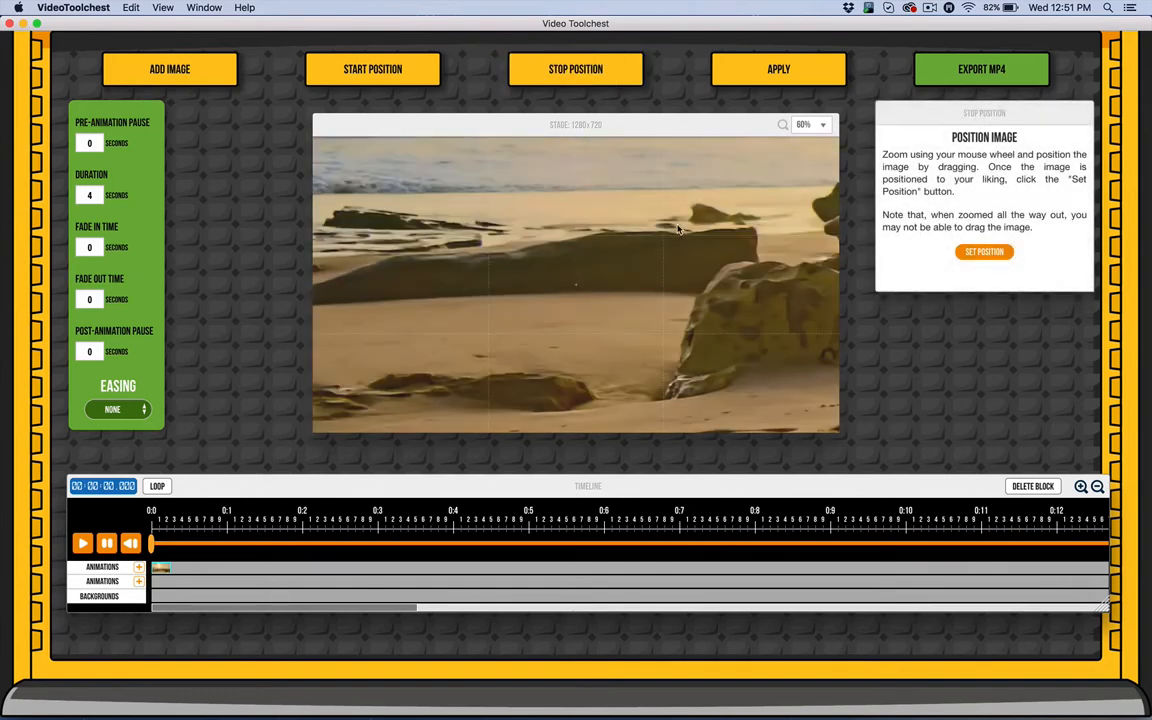
pyautogui.moveTo(728, 280); pyautogui.dragTo(424, 281)
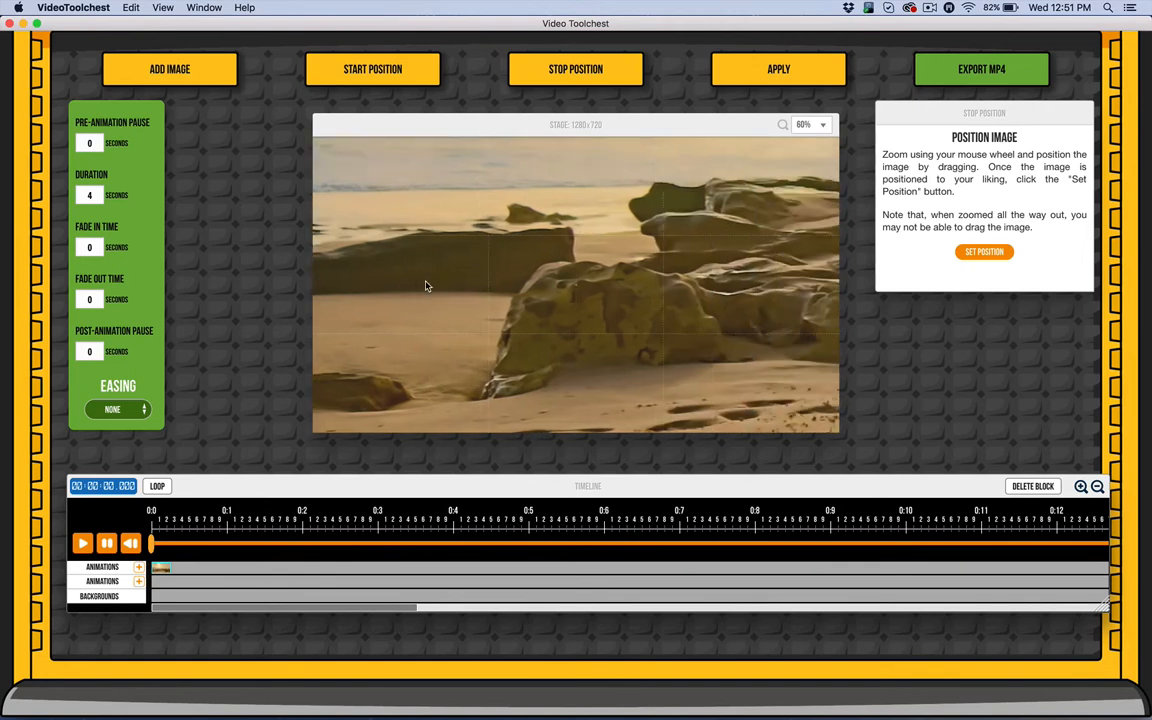
pyautogui.moveTo(631, 299); pyautogui.dragTo(285, 304)
pyautogui.moveTo(569, 292); pyautogui.dragTo(371, 293)
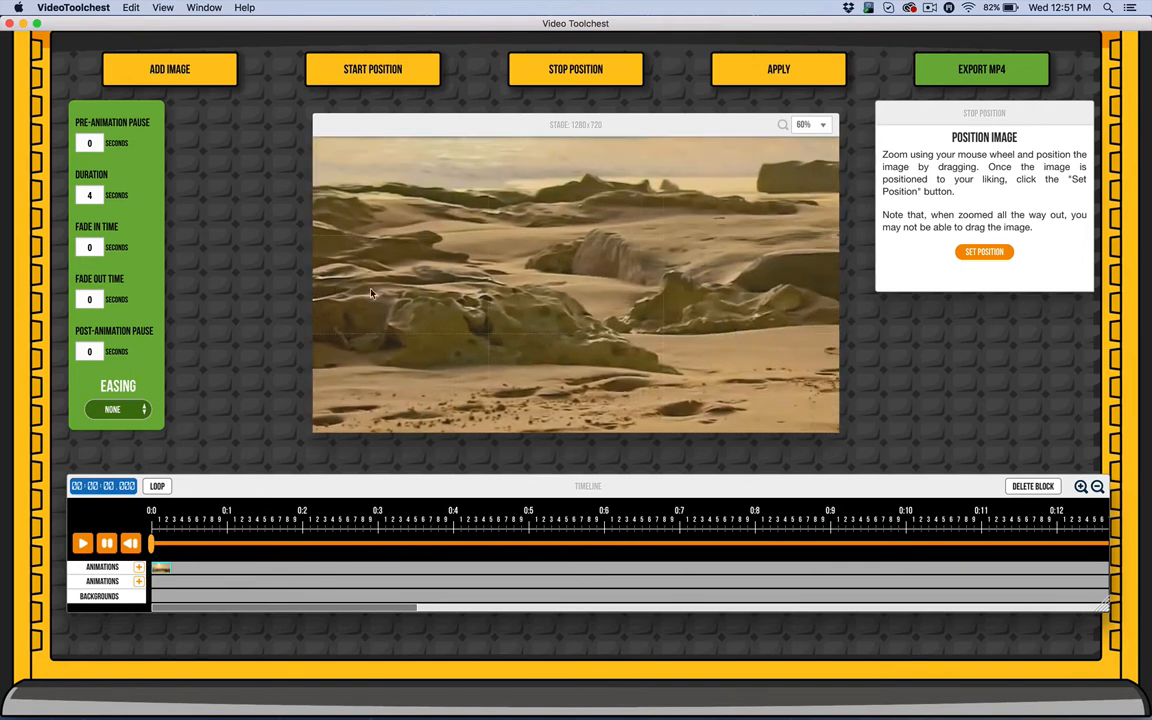
pyautogui.moveTo(667, 291); pyautogui.dragTo(468, 289)
pyautogui.moveTo(750, 290); pyautogui.dragTo(332, 289)
pyautogui.moveTo(689, 300); pyautogui.dragTo(337, 278)
pyautogui.moveTo(748, 288); pyautogui.dragTo(313, 280)
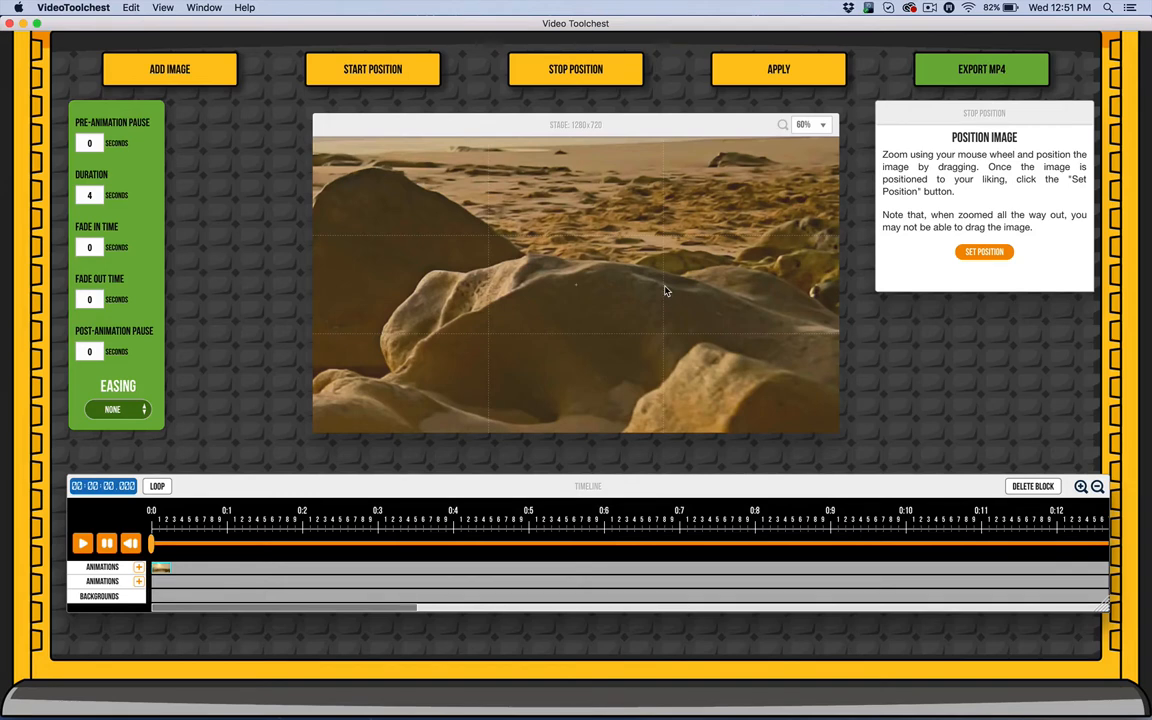
pyautogui.moveTo(712, 303); pyautogui.dragTo(711, 271)
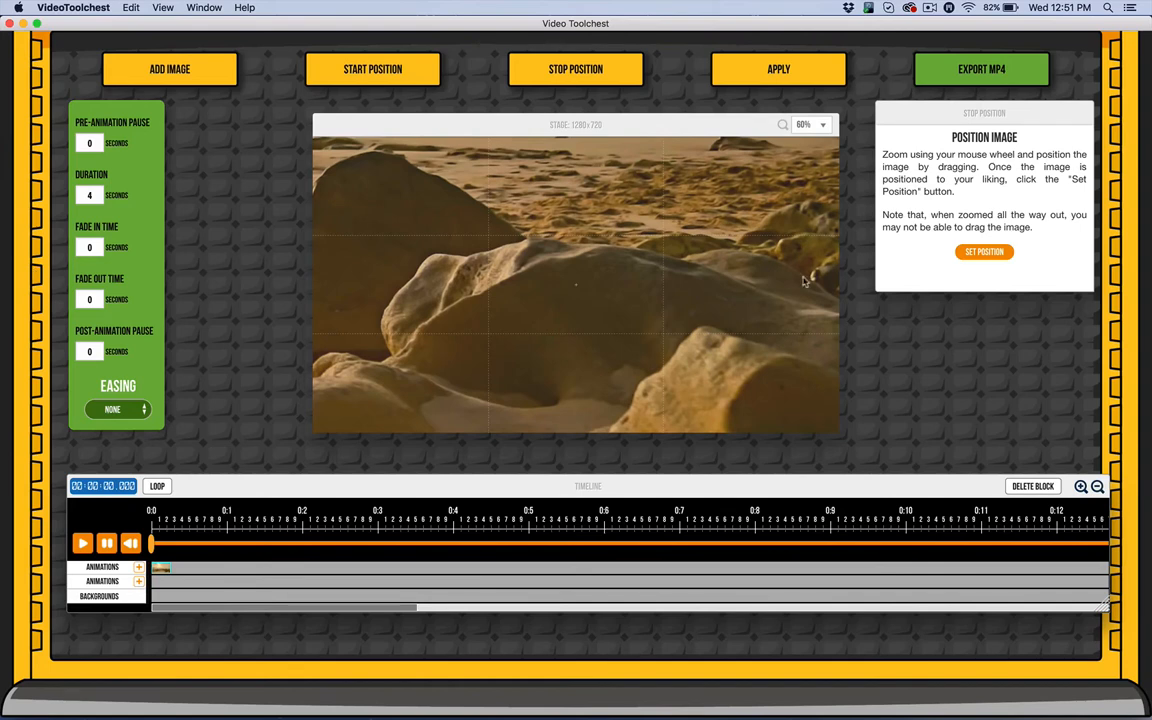
pyautogui.click(986, 252)
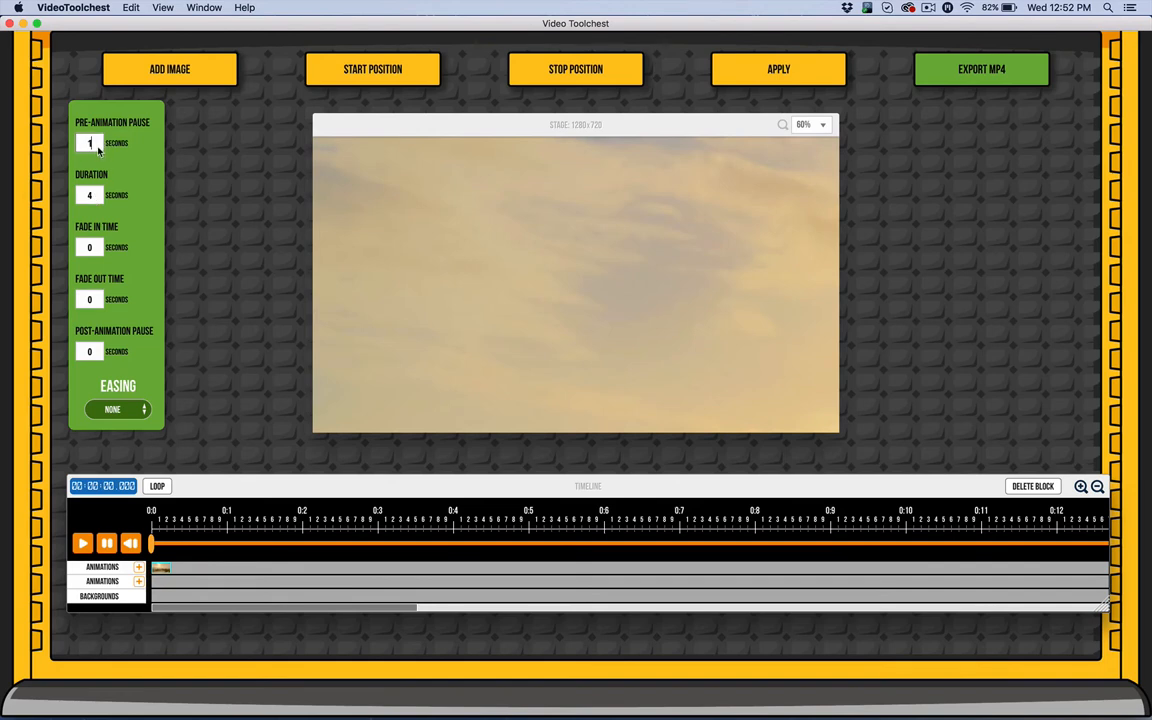
# Set the post-animation pause to 2 seconds and the duration to 7 seconds, checking the easing options.
pyautogui.doubleClick(88, 352)
pyautogui.write('2')
pyautogui.doubleClick(80, 196)
pyautogui.write('7')
pyautogui.click(125, 410)
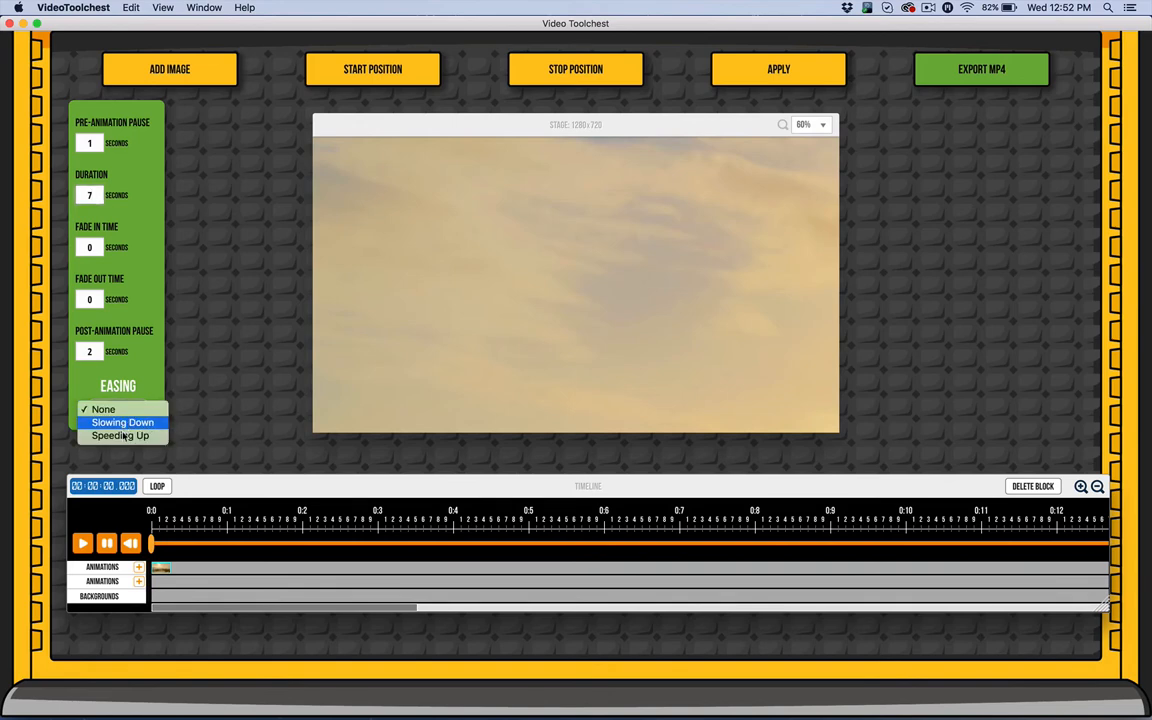
pyautogui.click(131, 368)
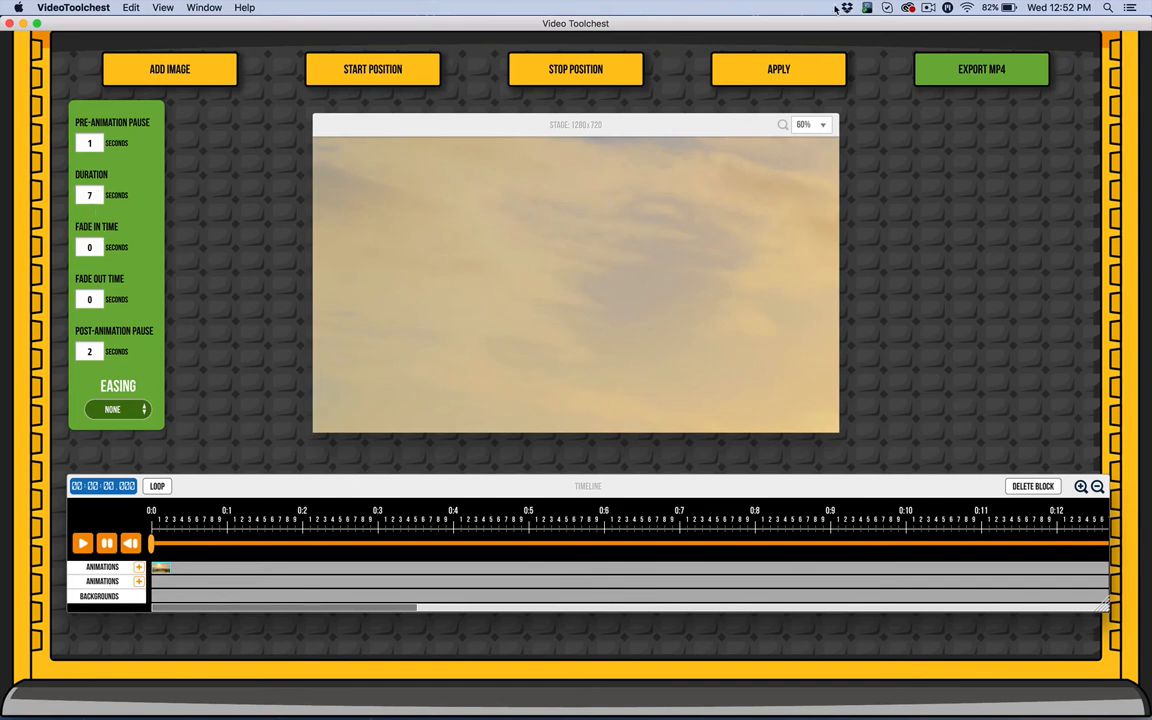
# Apply the animation to the timeline and play the preview.
pyautogui.click(804, 76)
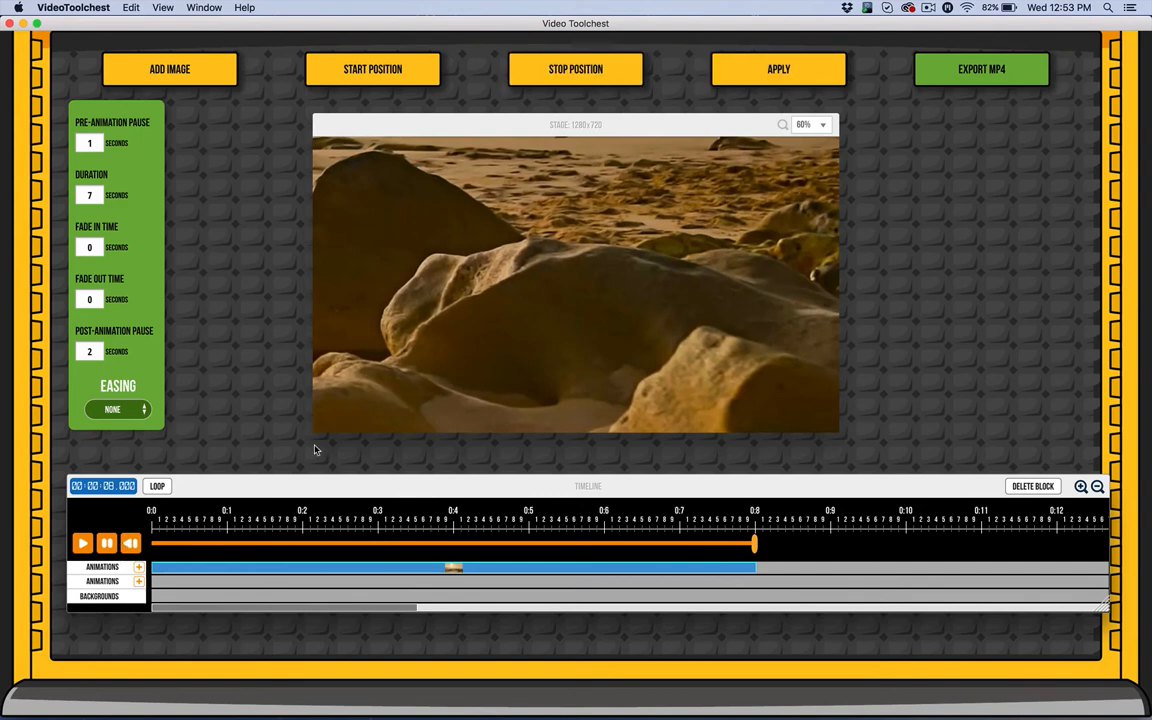
pyautogui.click(81, 543)
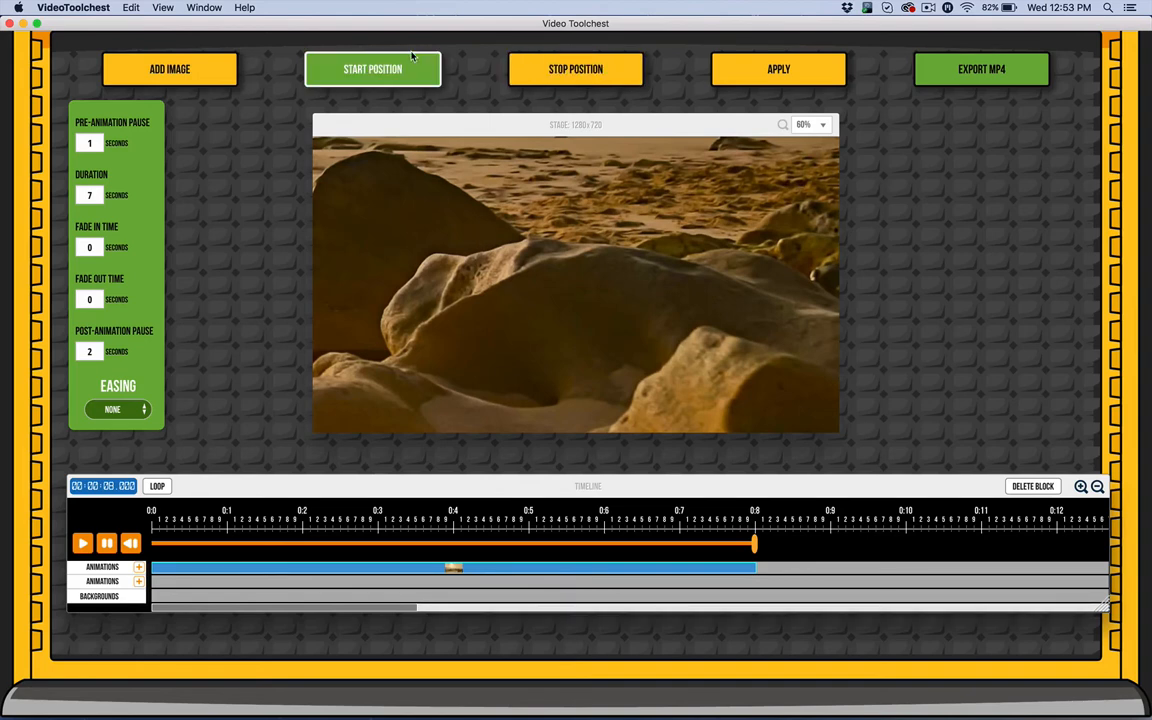
# Set the stop position zoomed out to the full beach view and apply it.
pyautogui.click(598, 76)
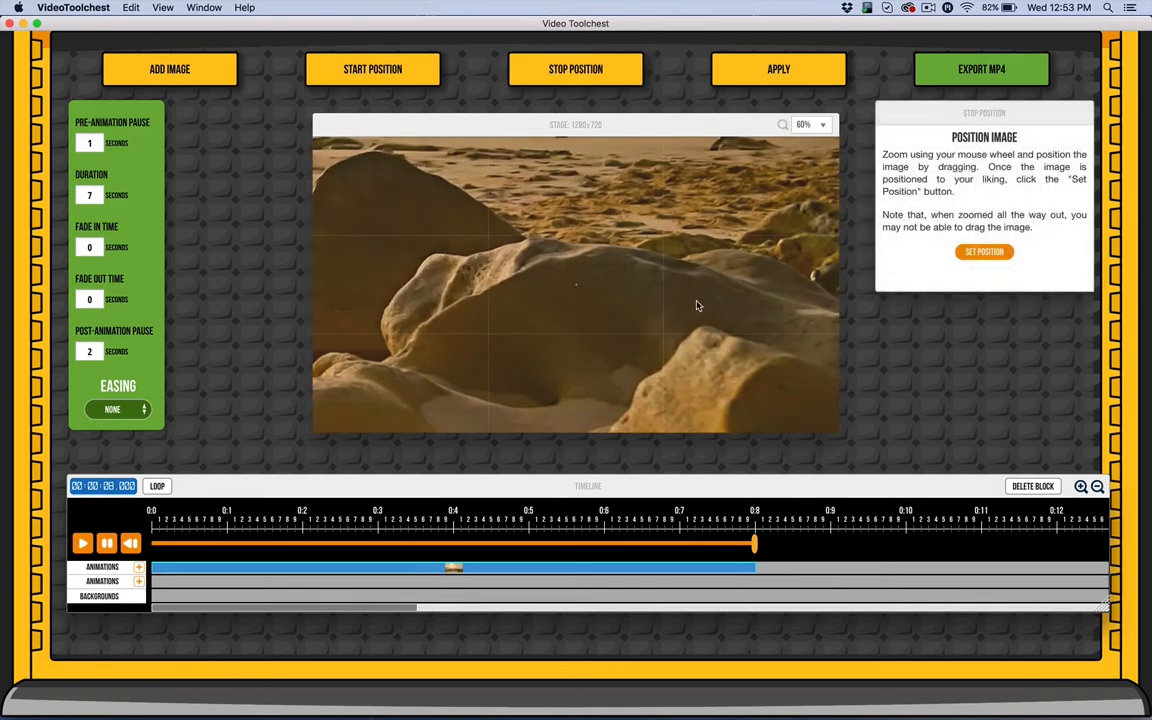
pyautogui.scroll(-10, 667, 280)
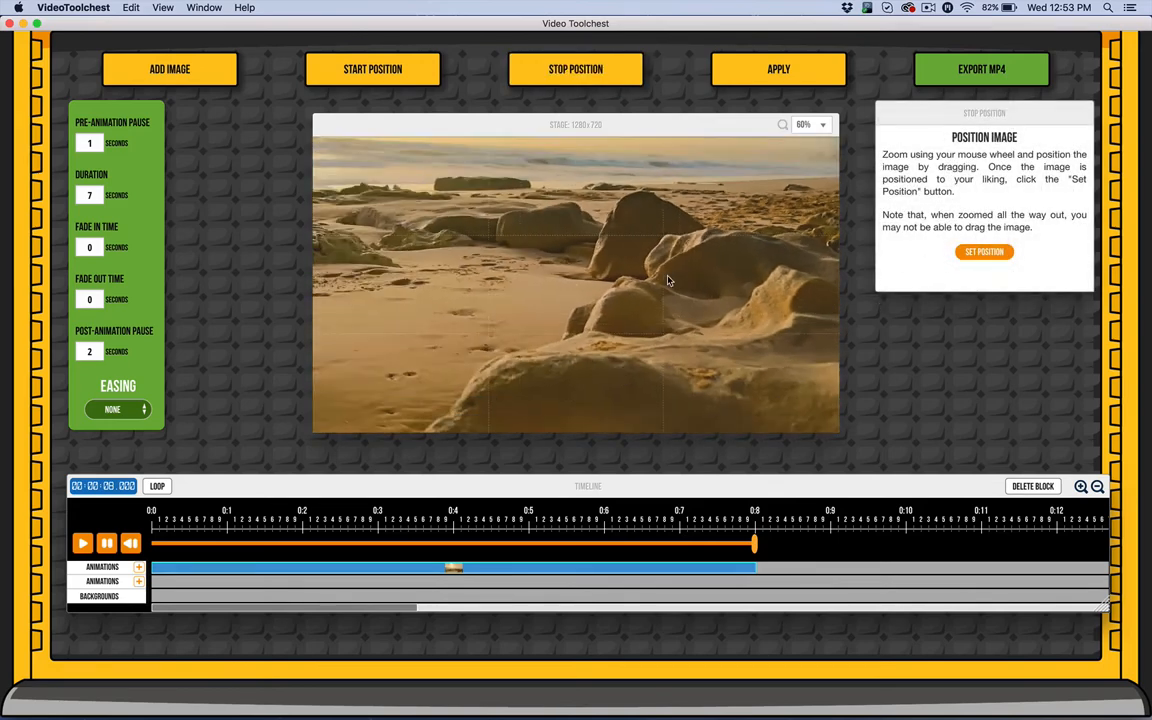
pyautogui.click(972, 252)
pyautogui.click(823, 71)
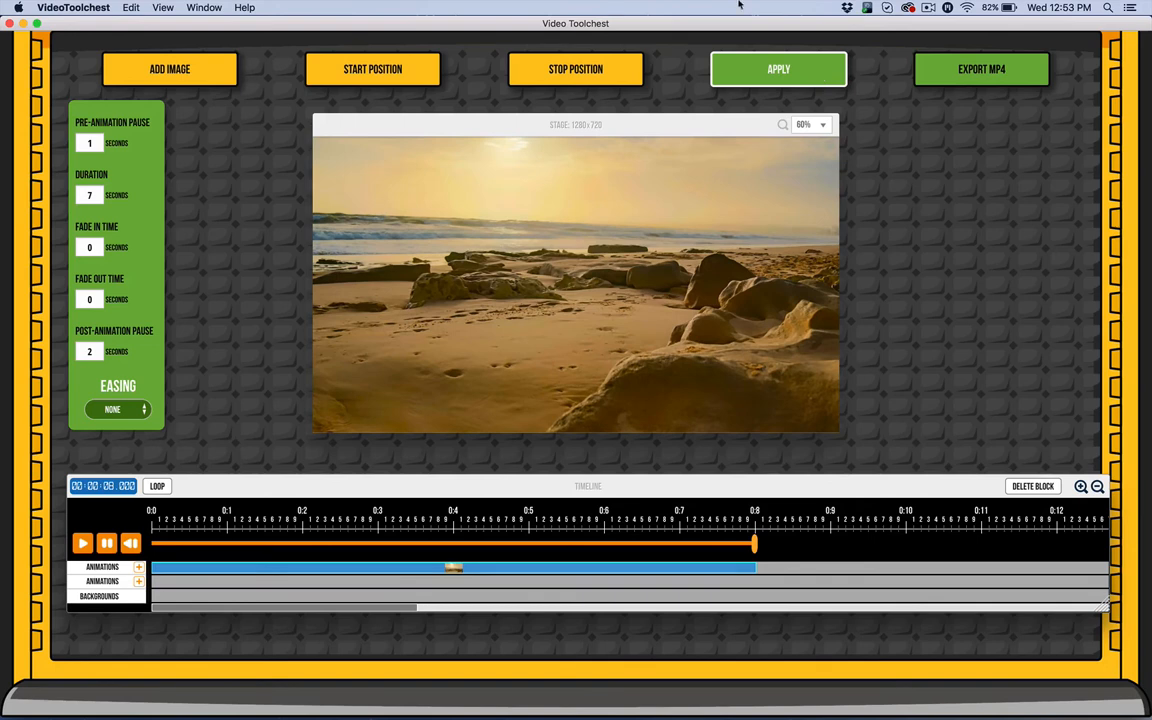
# Set the start position zoomed out to show the full beach scene.
pyautogui.click(420, 80)
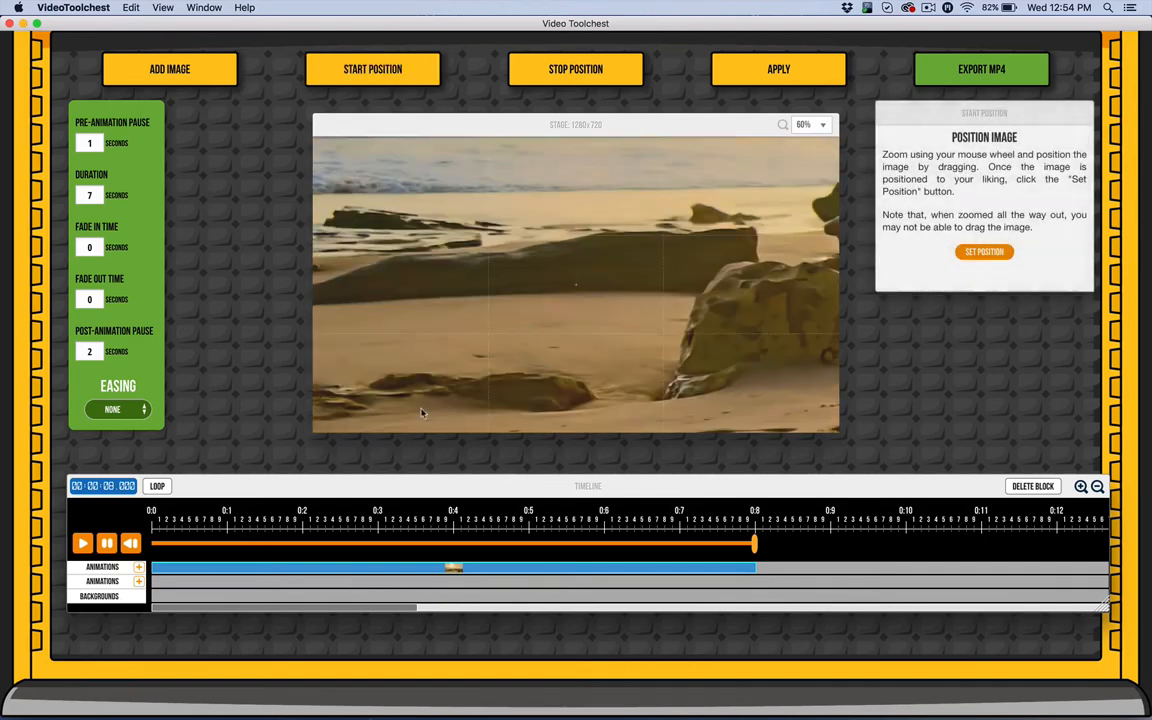
pyautogui.scroll(-2, 602, 286)
pyautogui.scroll(-2, 670, 322)
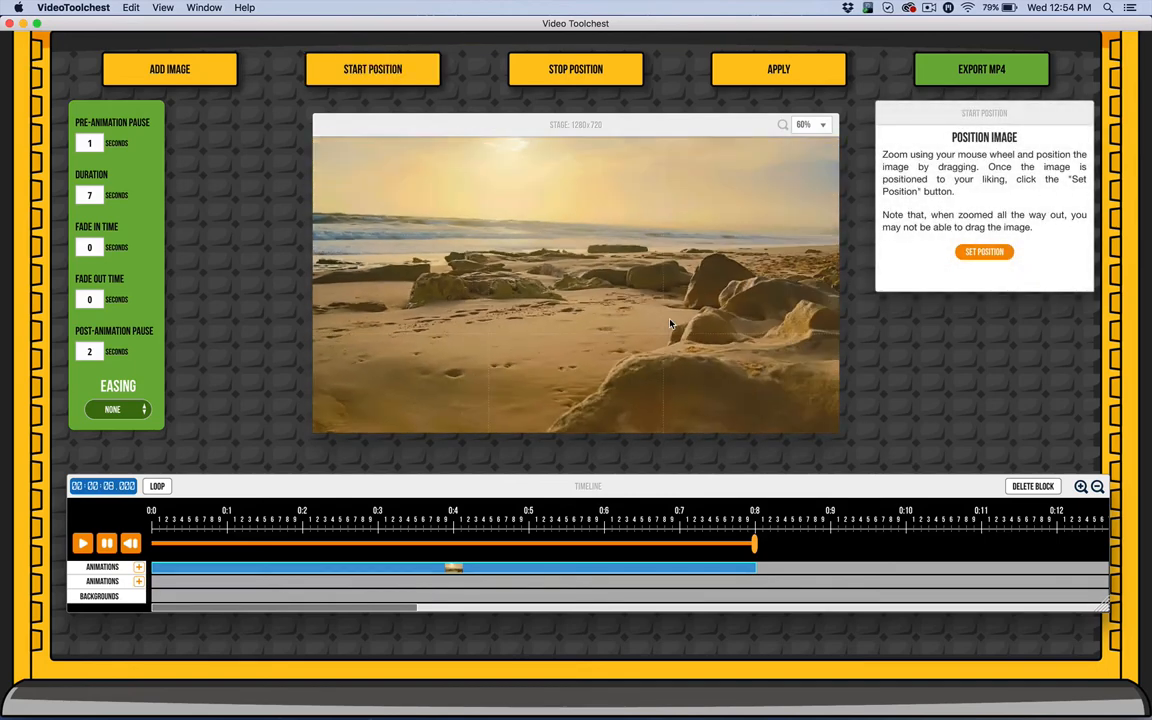
pyautogui.click(984, 252)
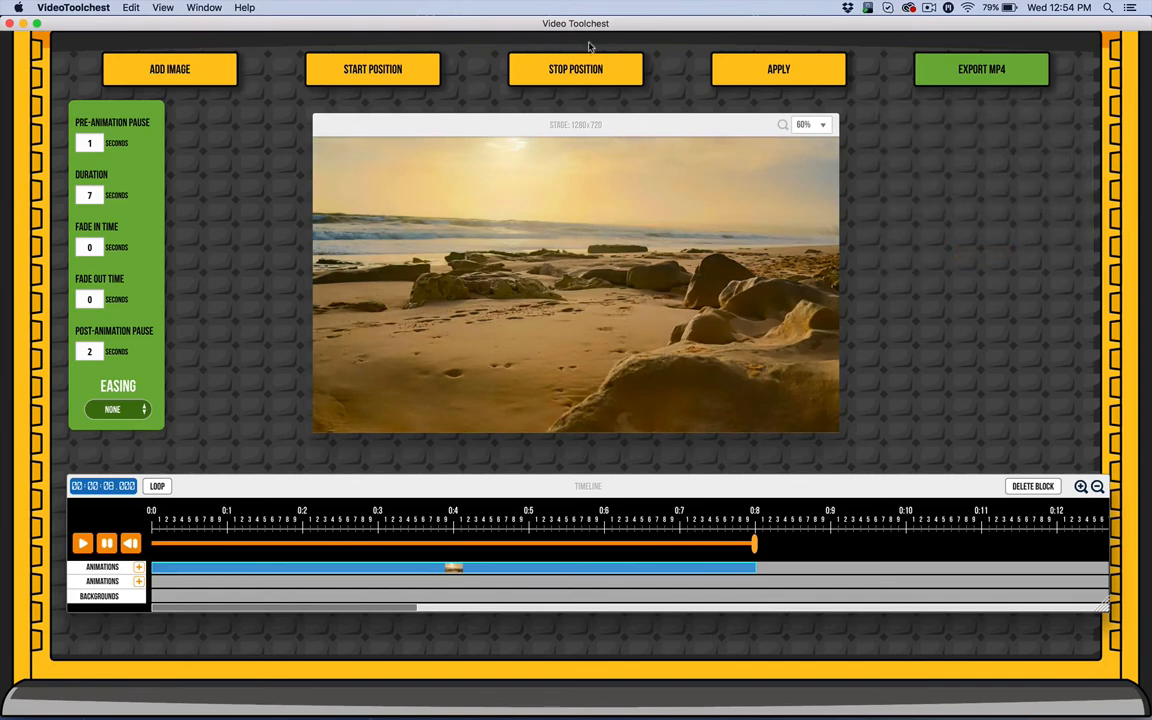
# Set the stop position zoomed in on the rocks at the shoreline and apply the animation.
pyautogui.click(593, 80)
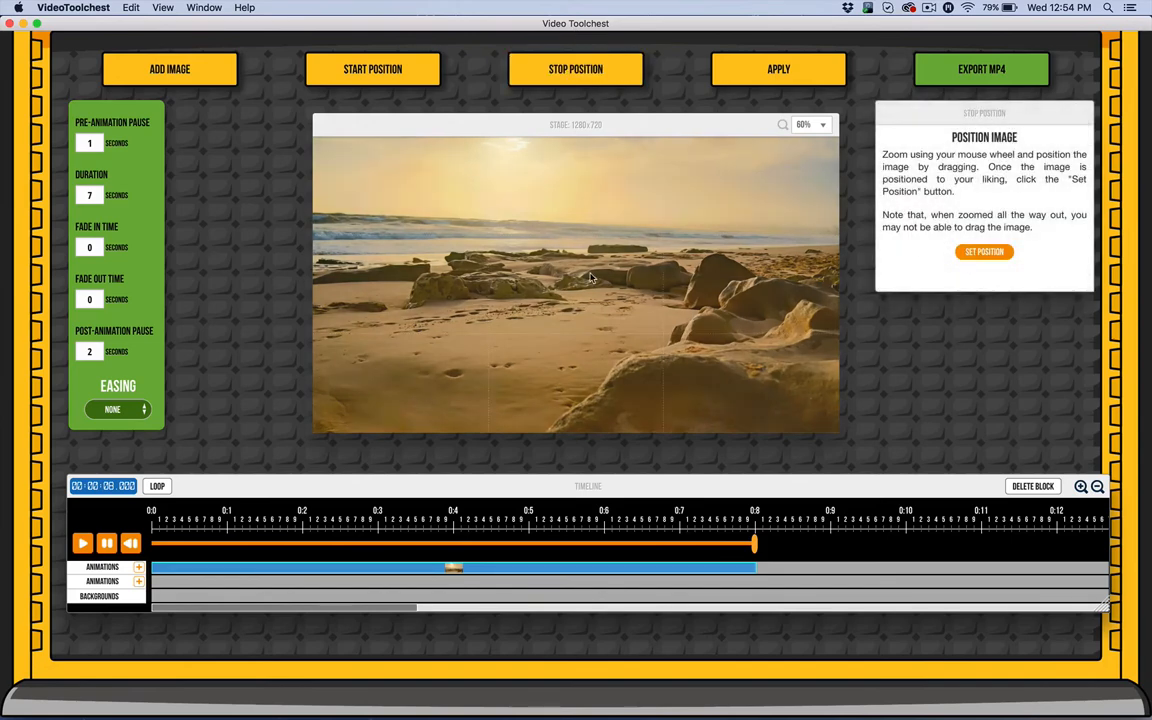
pyautogui.scroll(2, 591, 278)
pyautogui.scroll(2, 591, 278)
pyautogui.scroll(2, 501, 198)
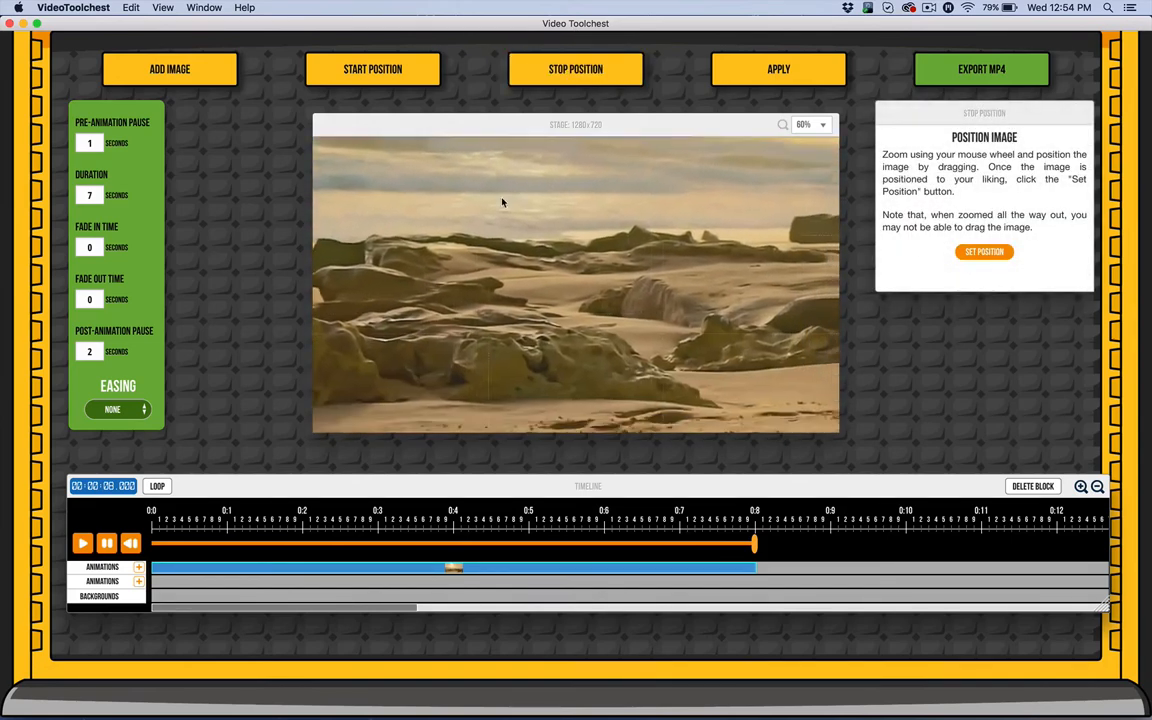
pyautogui.scroll(3, 651, 276)
pyautogui.moveTo(656, 279); pyautogui.dragTo(546, 257)
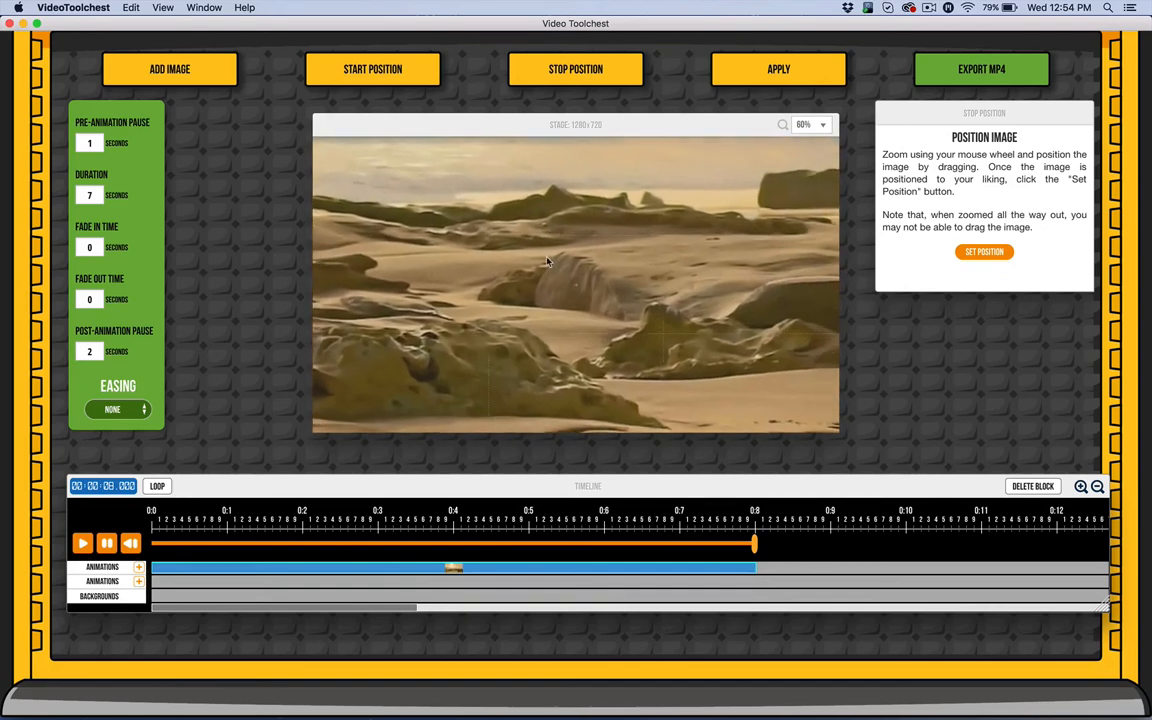
pyautogui.click(980, 251)
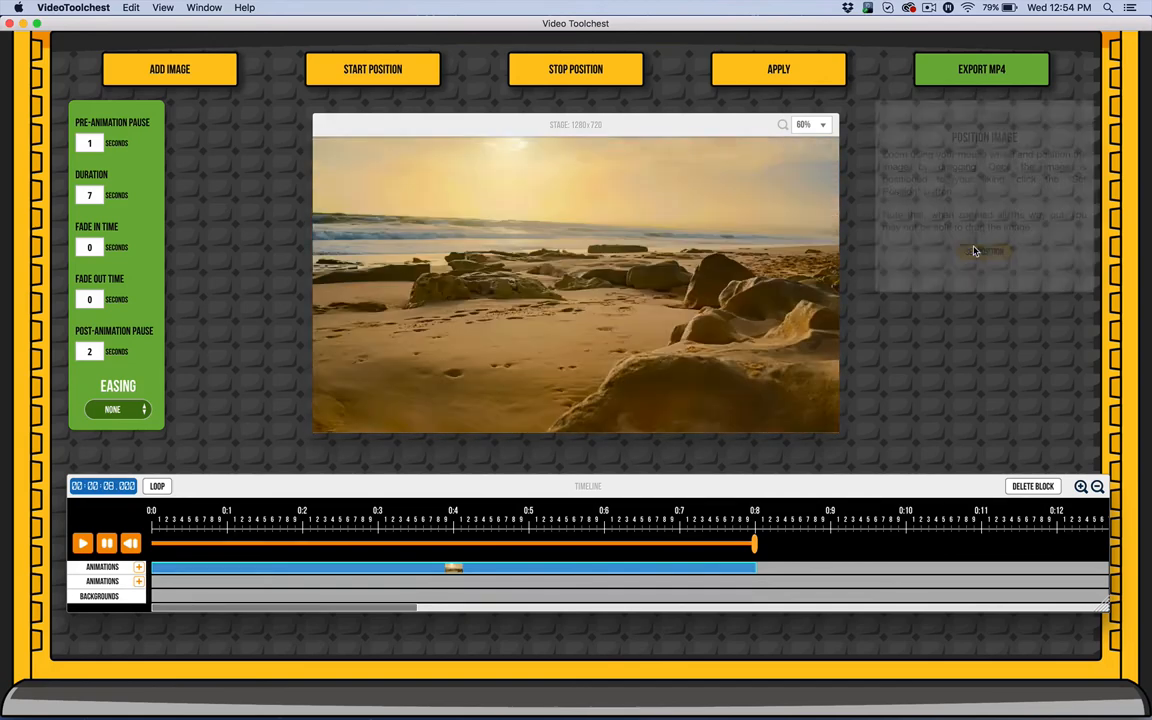
pyautogui.click(795, 78)
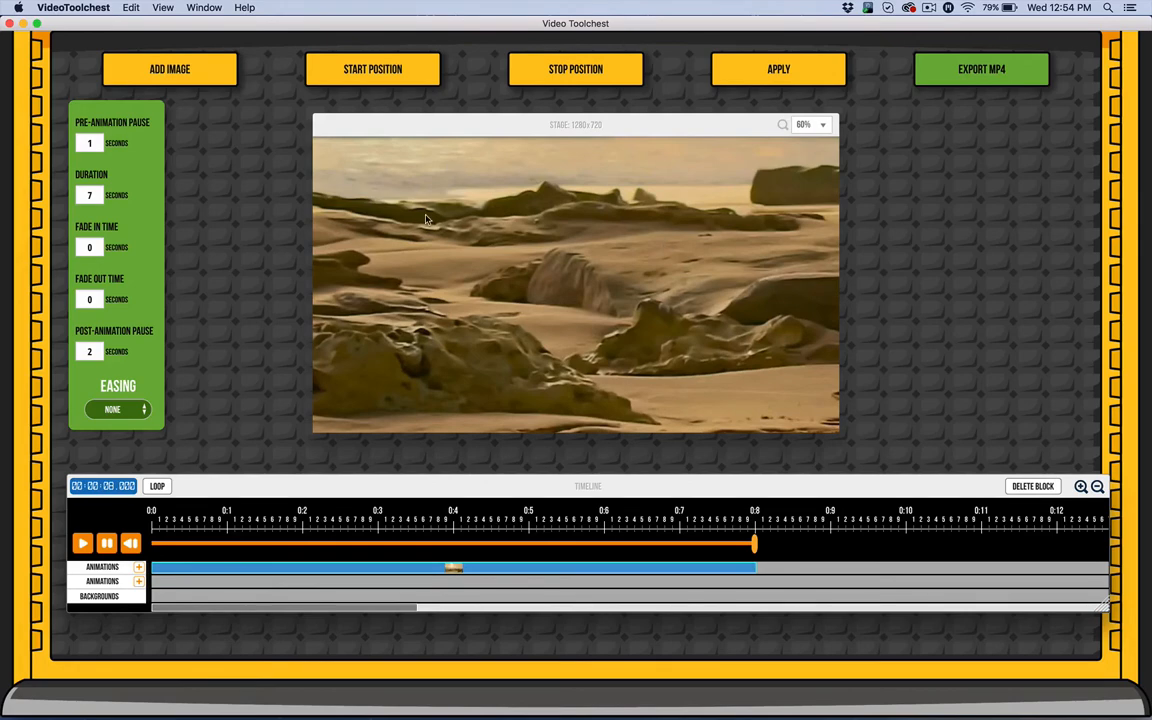
# Set the start position zoomed far into the glowing sky area of the photo.
pyautogui.click(405, 83)
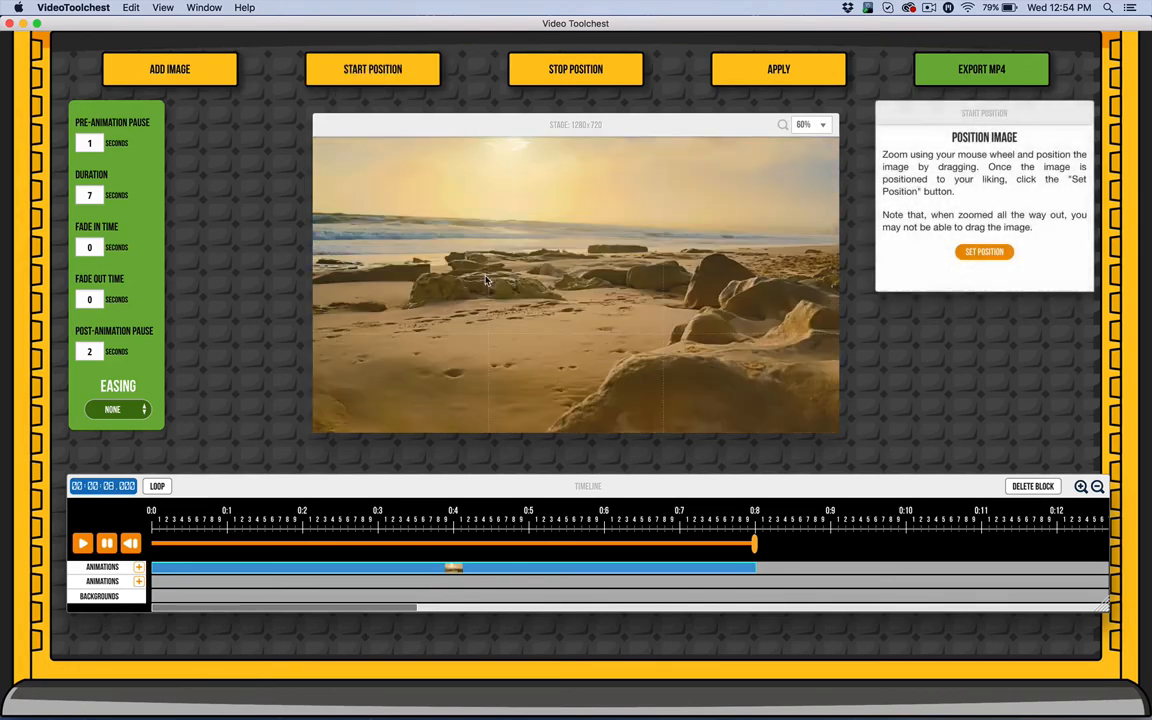
pyautogui.scroll(2, 414, 224)
pyautogui.scroll(5, 414, 224)
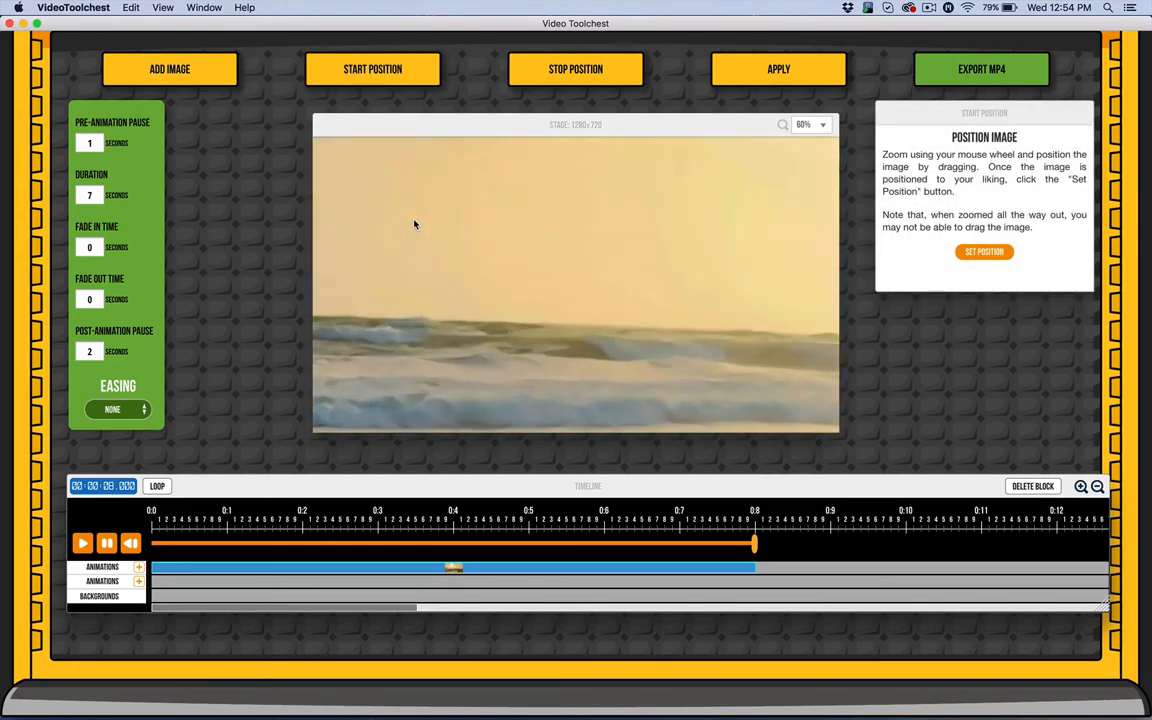
pyautogui.click(984, 252)
# Set the stop position zoomed in closely on a foreground rock and apply the animation.
pyautogui.click(608, 79)
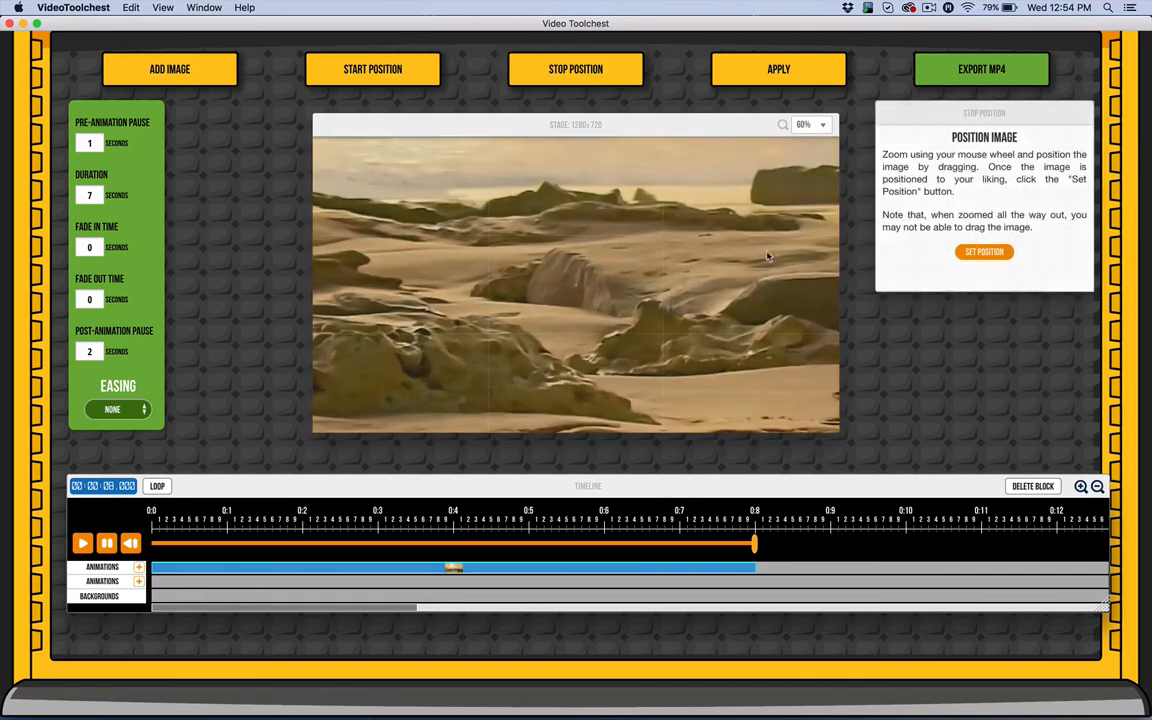
pyautogui.click(984, 252)
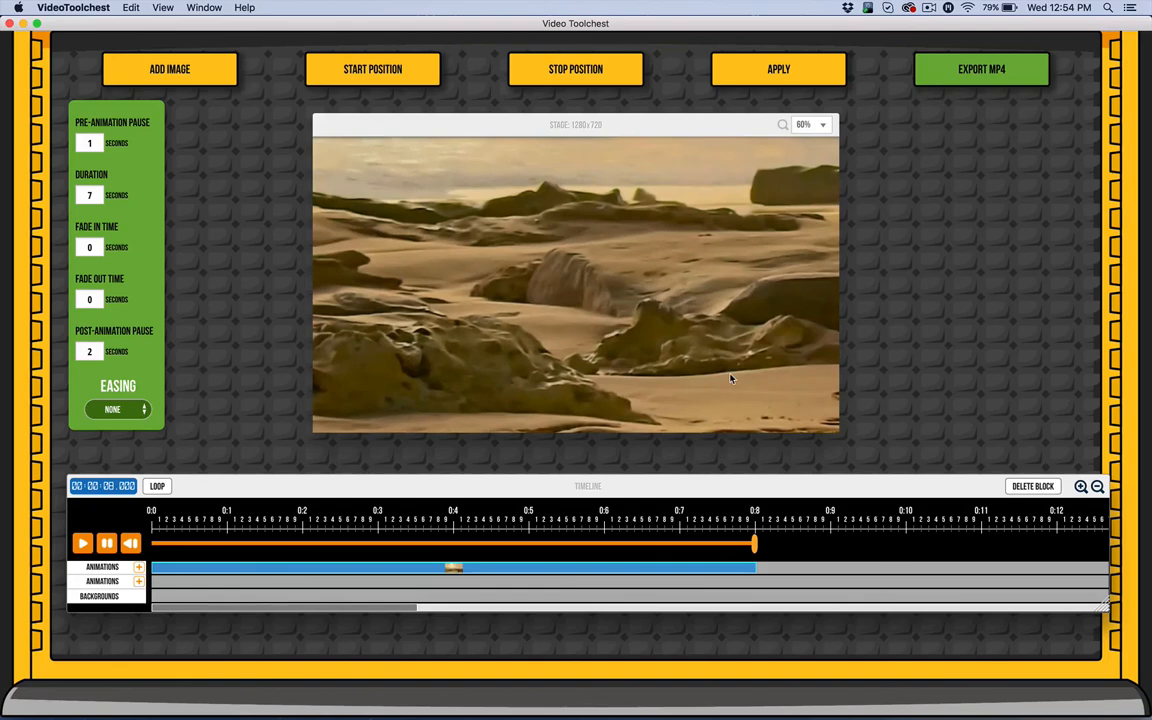
pyautogui.click(578, 70)
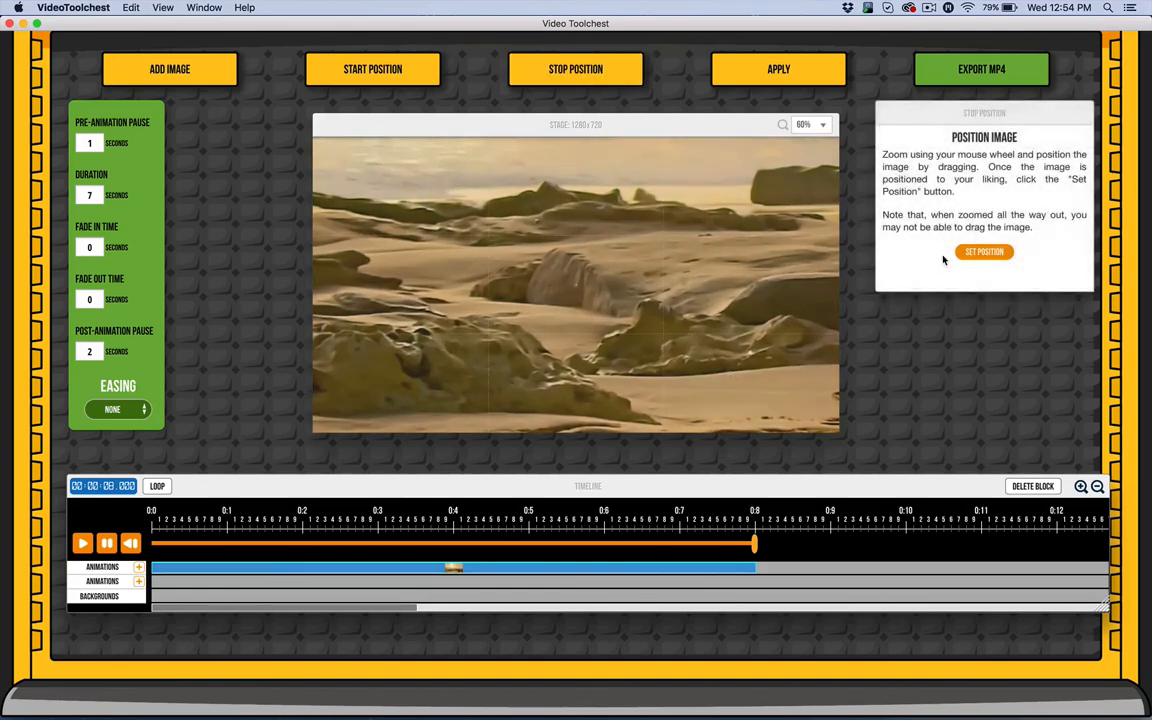
pyautogui.scroll(2, 672, 284)
pyautogui.scroll(-3, 672, 284)
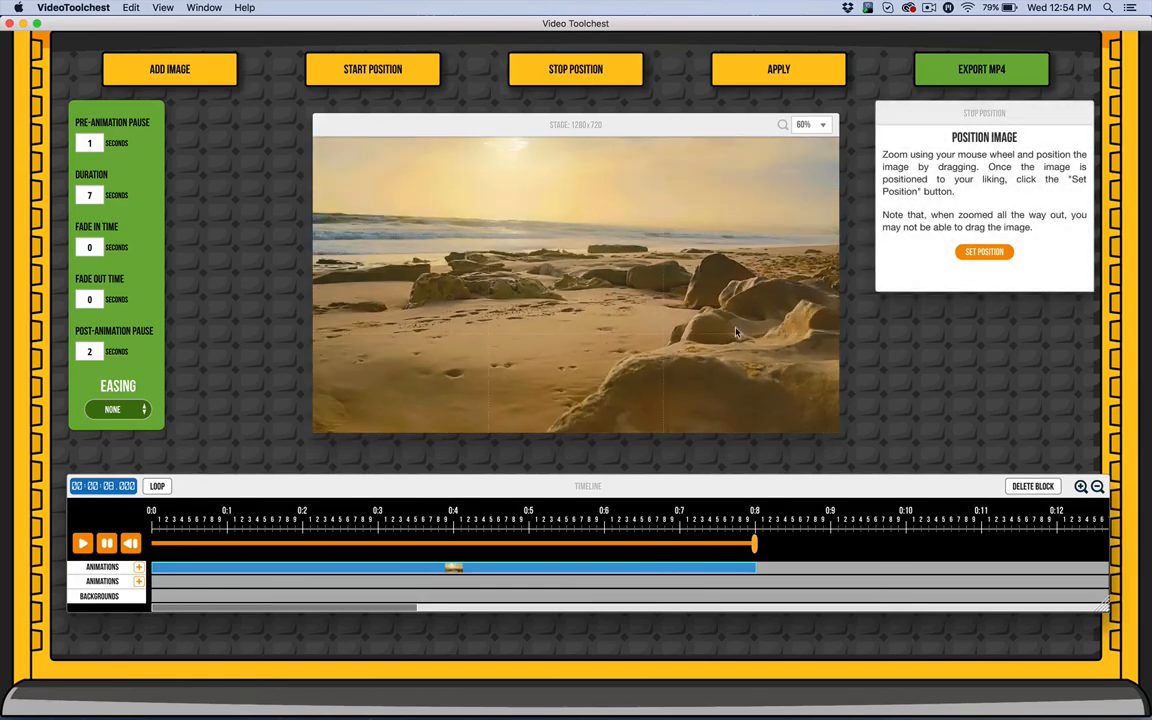
pyautogui.scroll(5, 690, 318)
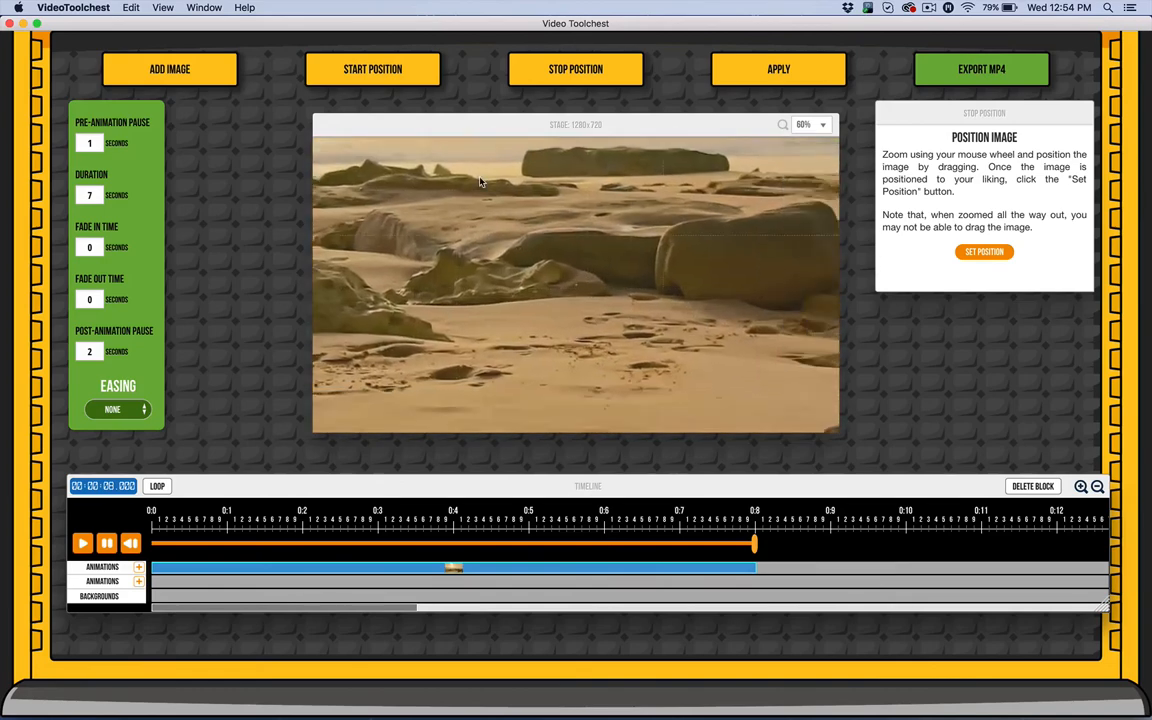
pyautogui.scroll(5, 479, 181)
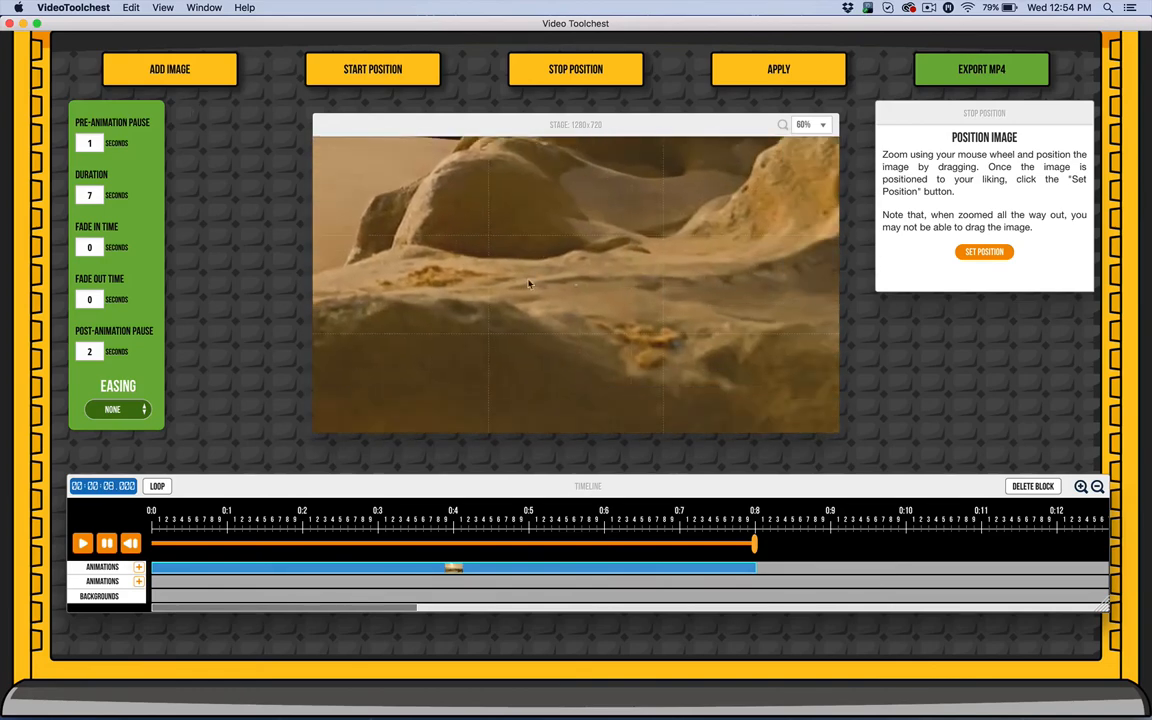
pyautogui.moveTo(530, 284); pyautogui.dragTo(464, 115)
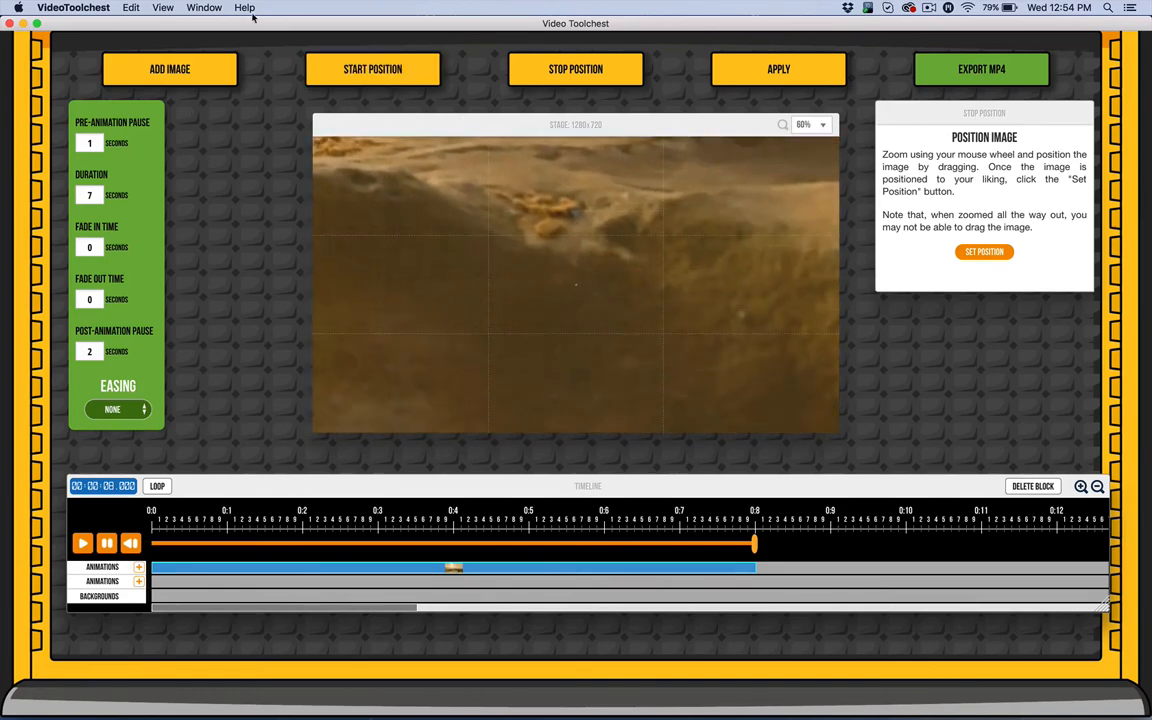
pyautogui.click(983, 254)
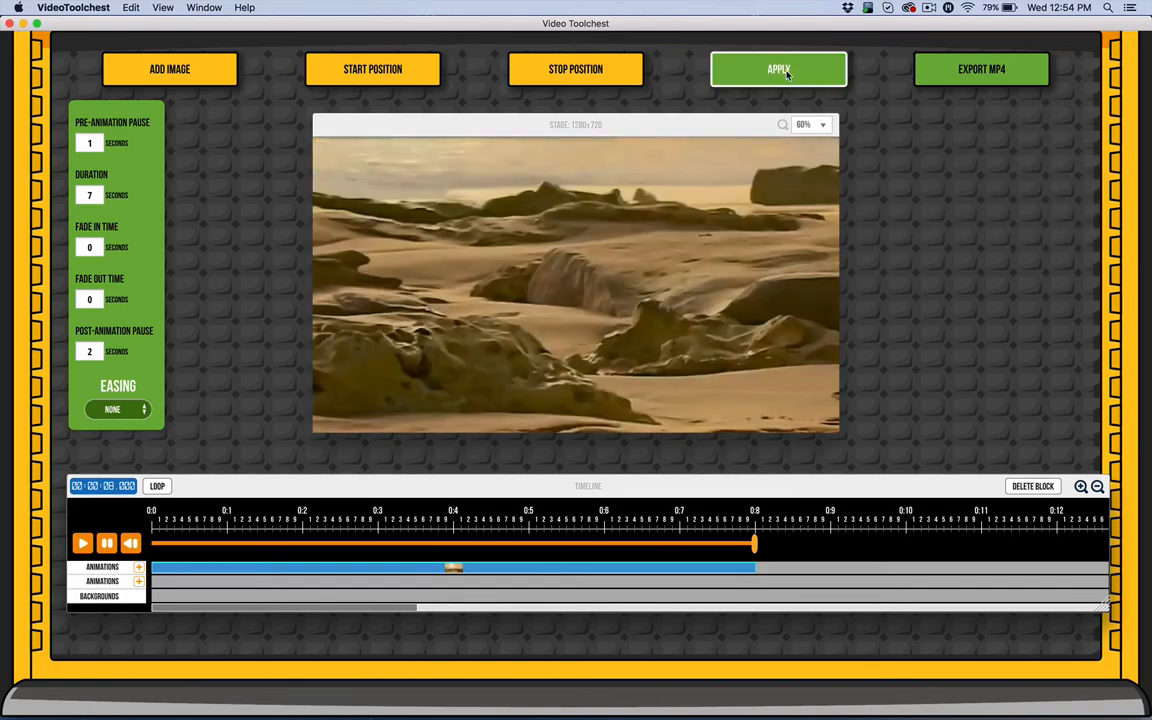
pyautogui.click(785, 71)
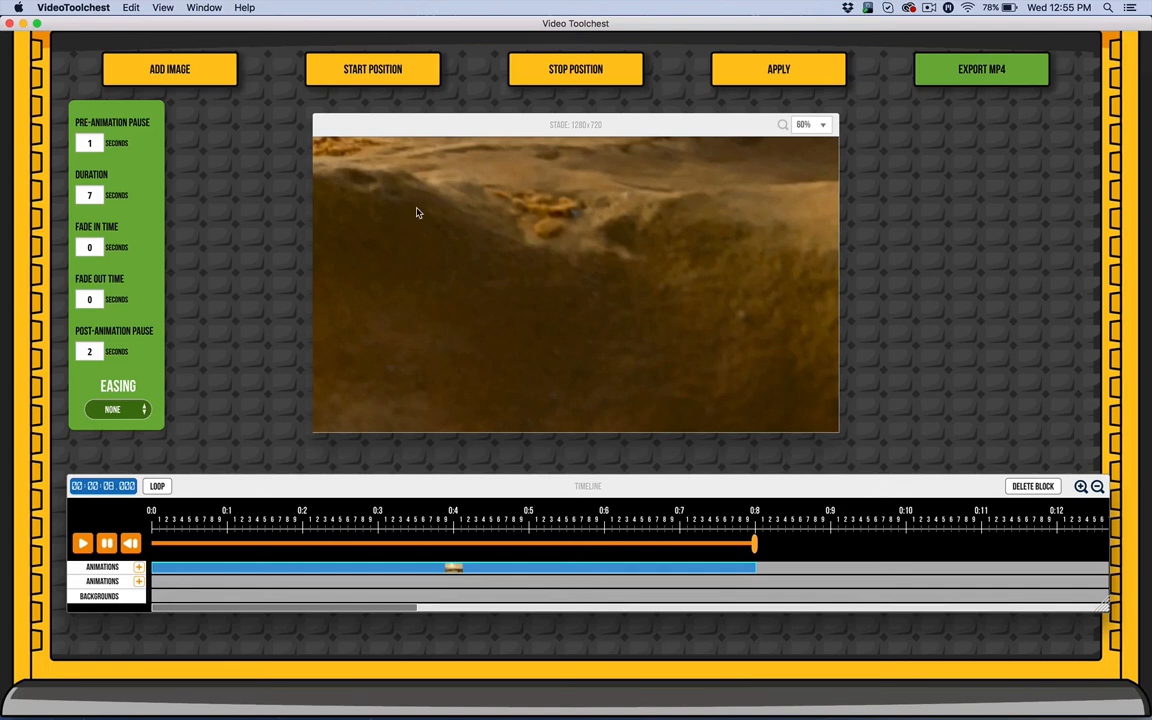
pyautogui.scroll(2, 417, 212)
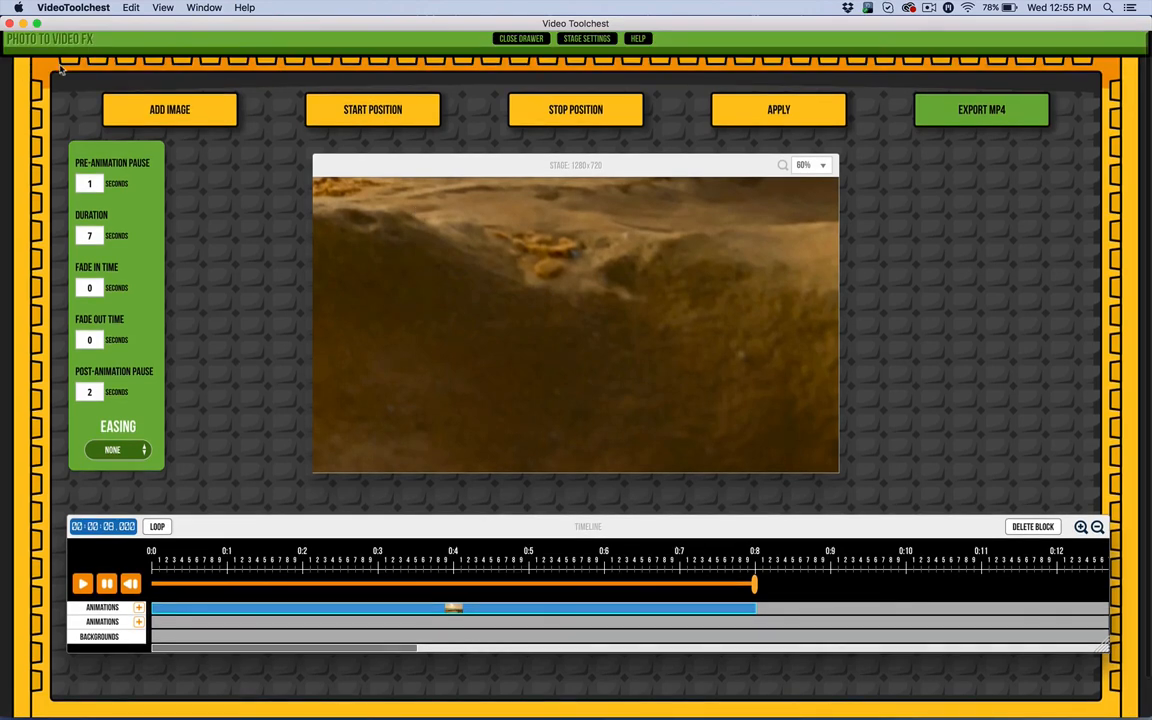